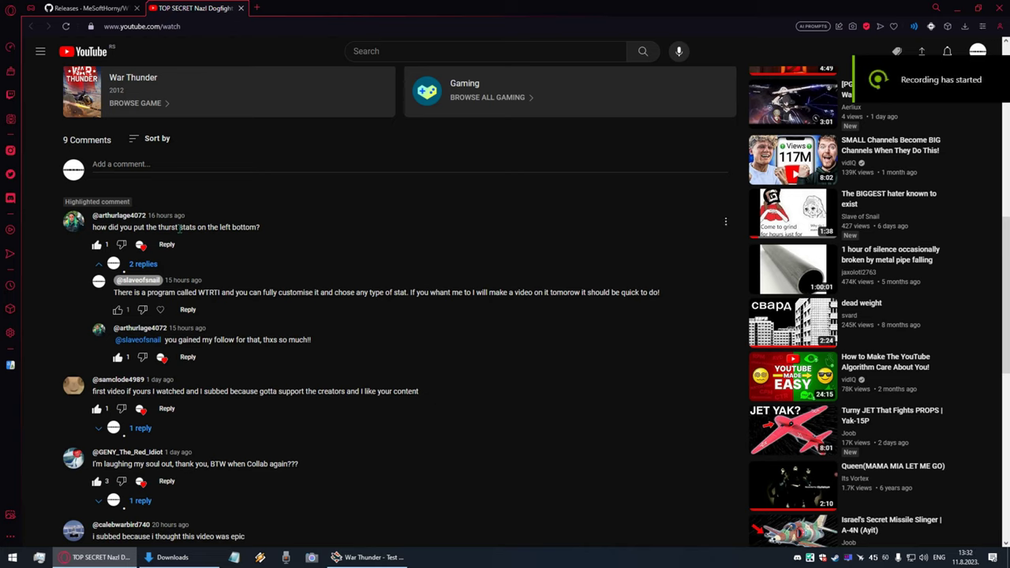
# Read through the forum reply explaining WTRTI.
pyautogui.scroll(4, 294, 235)
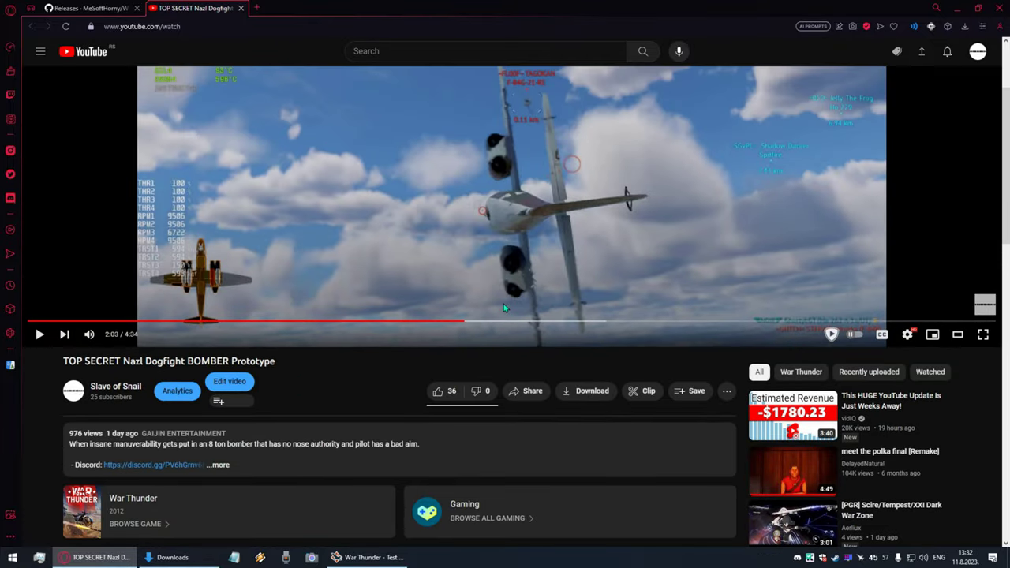
pyautogui.scroll(3, 503, 304)
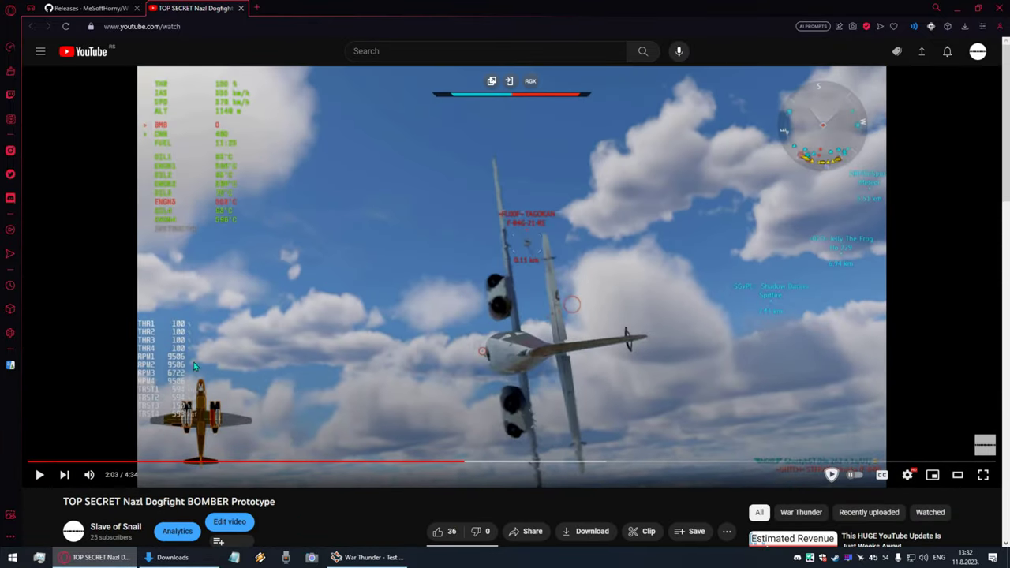
pyautogui.scroll(-4, 197, 284)
pyautogui.scroll(-2, 237, 268)
pyautogui.scroll(-1, 266, 256)
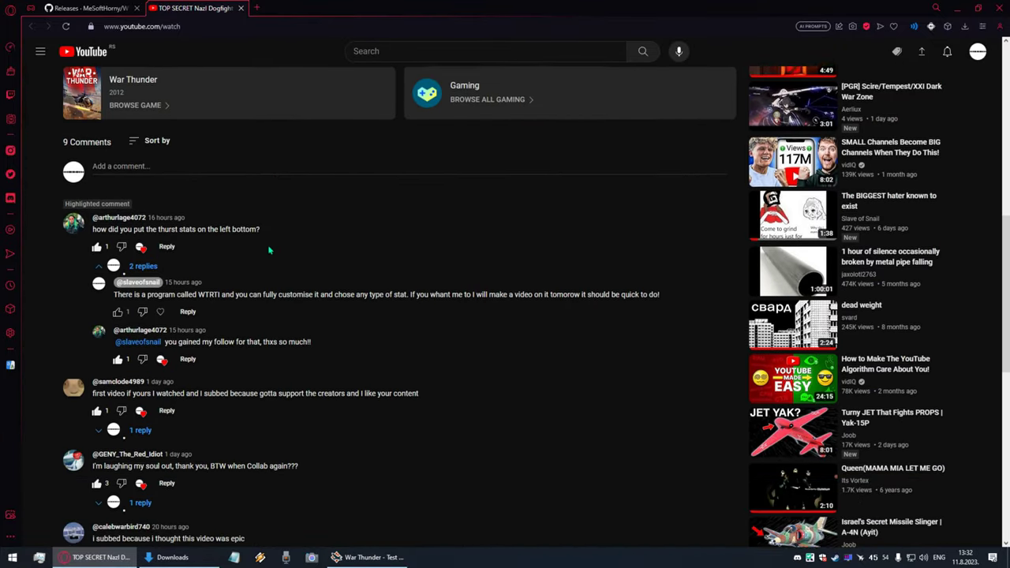
pyautogui.moveTo(410, 292)
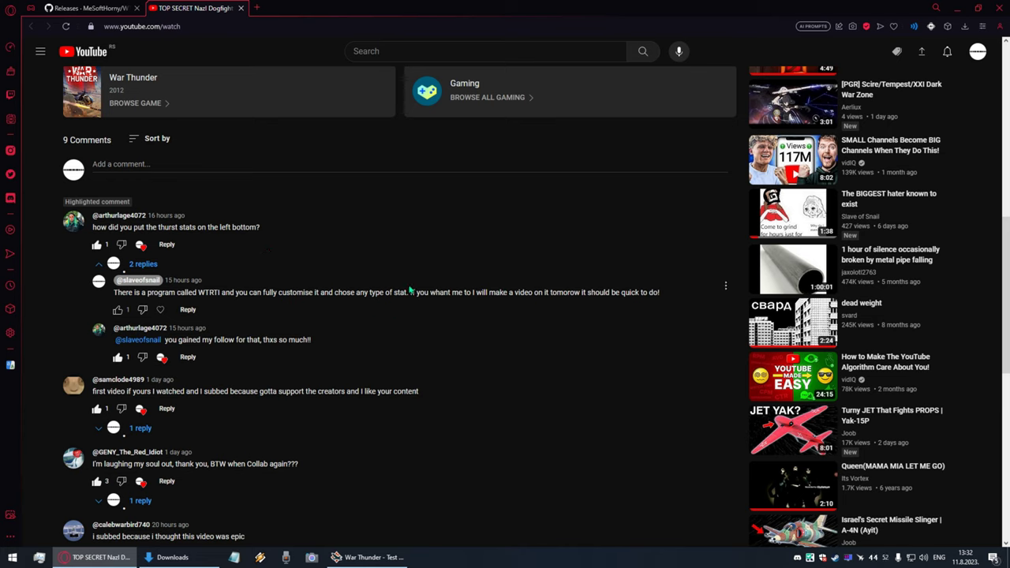
pyautogui.moveTo(421, 291); pyautogui.dragTo(623, 304)
pyautogui.click(594, 346)
pyautogui.scroll(8, 419, 223)
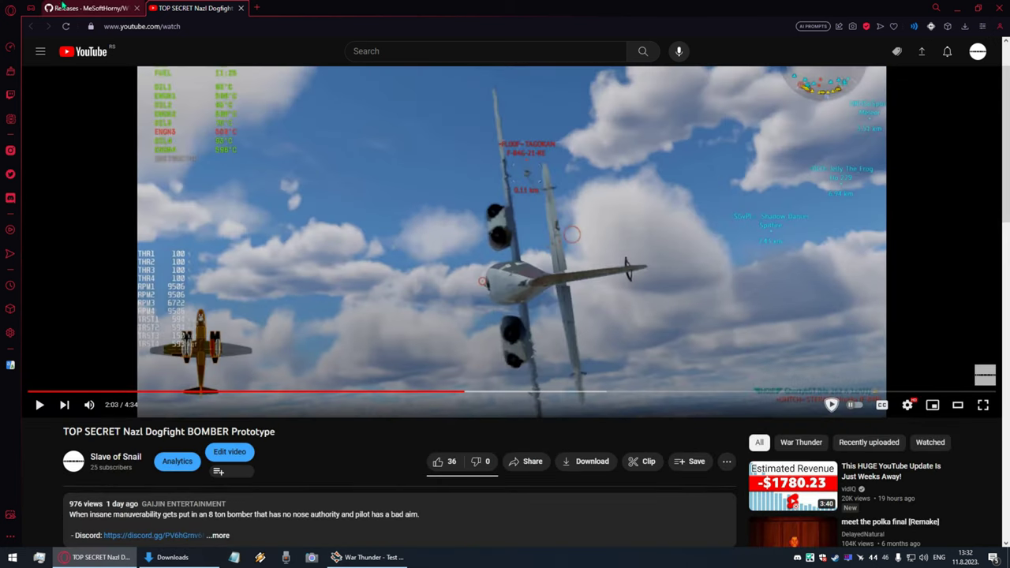
# Go from the releases tab back to the WTRTI repository README.
pyautogui.click(84, 7)
pyautogui.scroll(2, 136, 160)
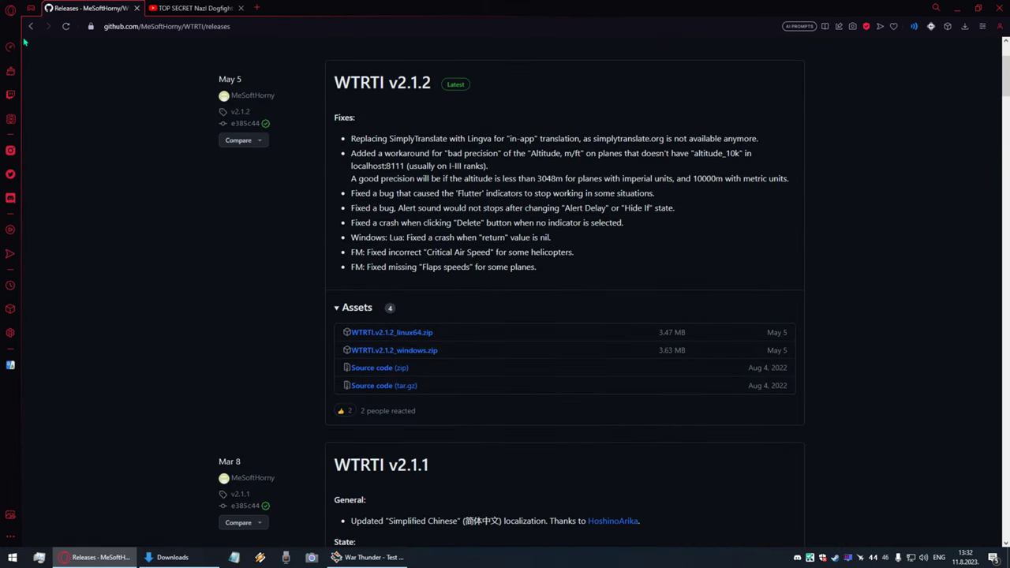
pyautogui.hotkey('alt', 'Left')
pyautogui.scroll(10, 131, 189)
pyautogui.scroll(3, 130, 204)
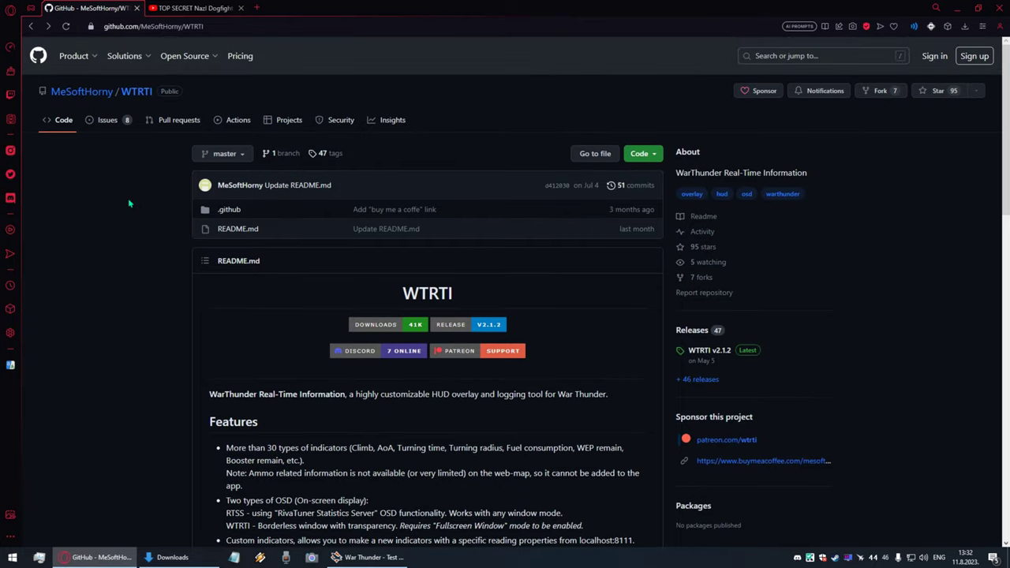
pyautogui.scroll(-4, 130, 204)
pyautogui.scroll(-2, 135, 213)
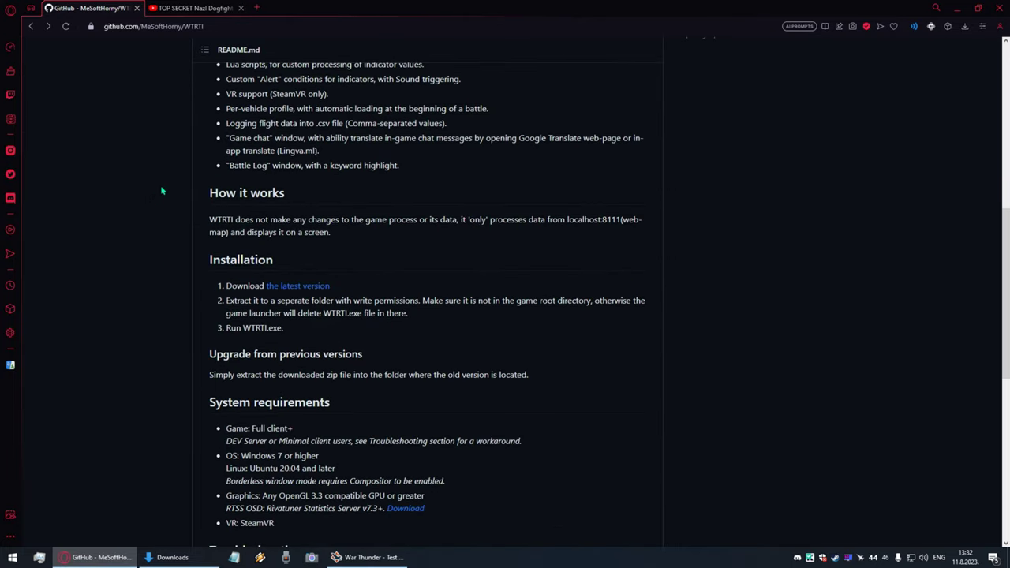
# Open the latest release and save WTRTI.v2.1.2_windows.zip to Downloads.
pyautogui.click(309, 291)
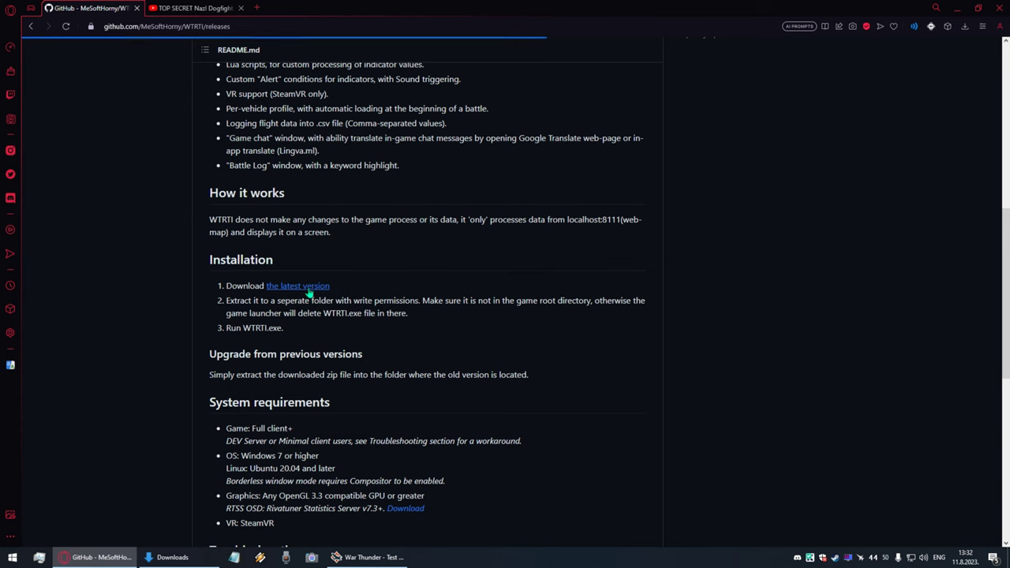
pyautogui.scroll(-2, 381, 295)
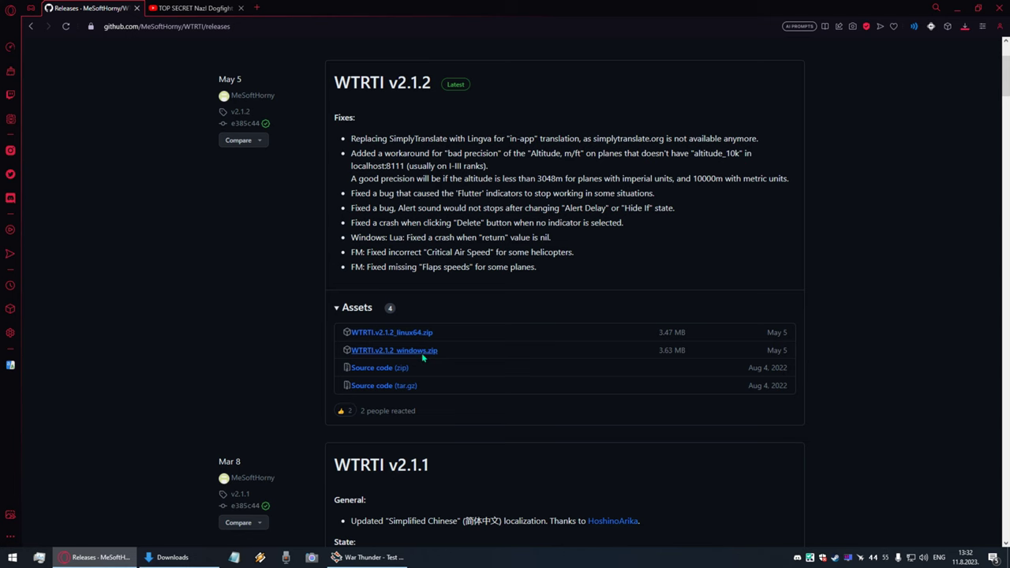
pyautogui.click(422, 354)
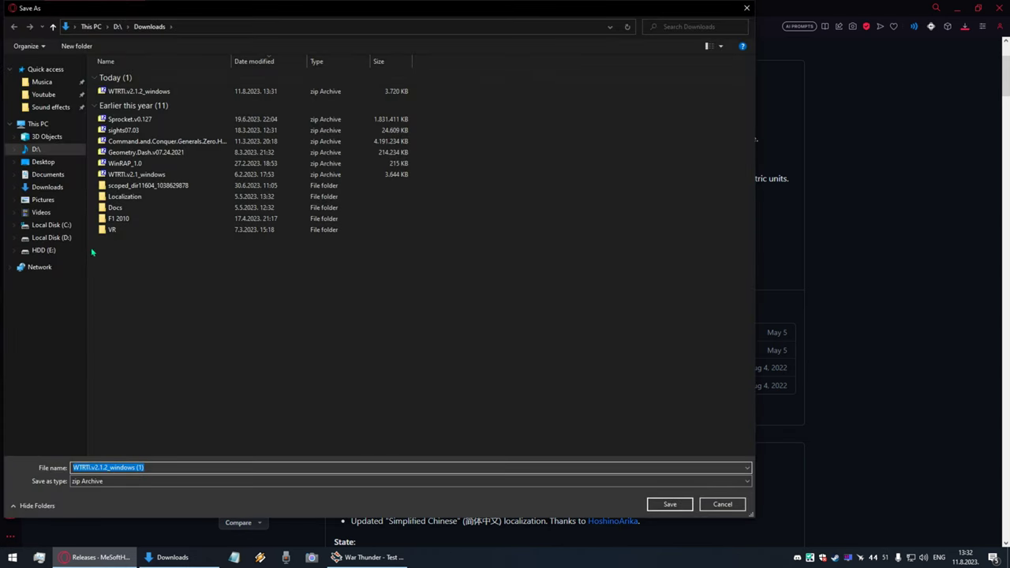
pyautogui.click(669, 504)
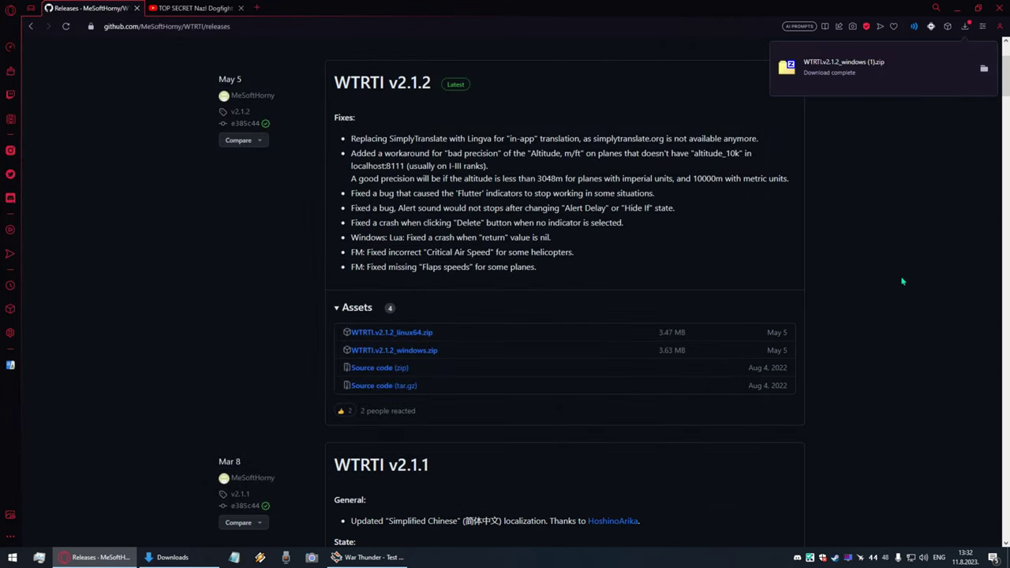
# On Local Disk (D:), add a new folder named wtrti.
pyautogui.click(150, 556)
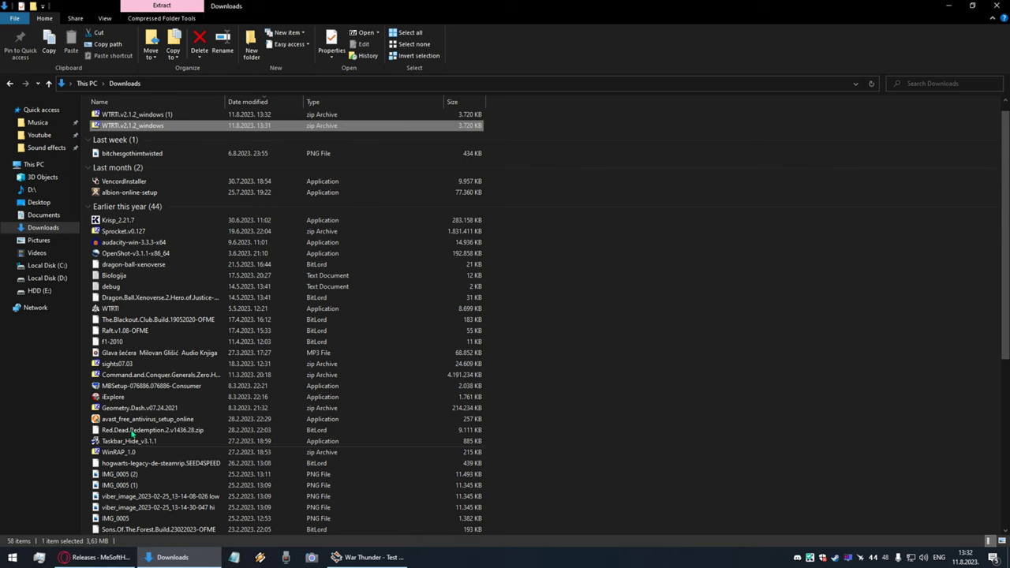
pyautogui.click(47, 278)
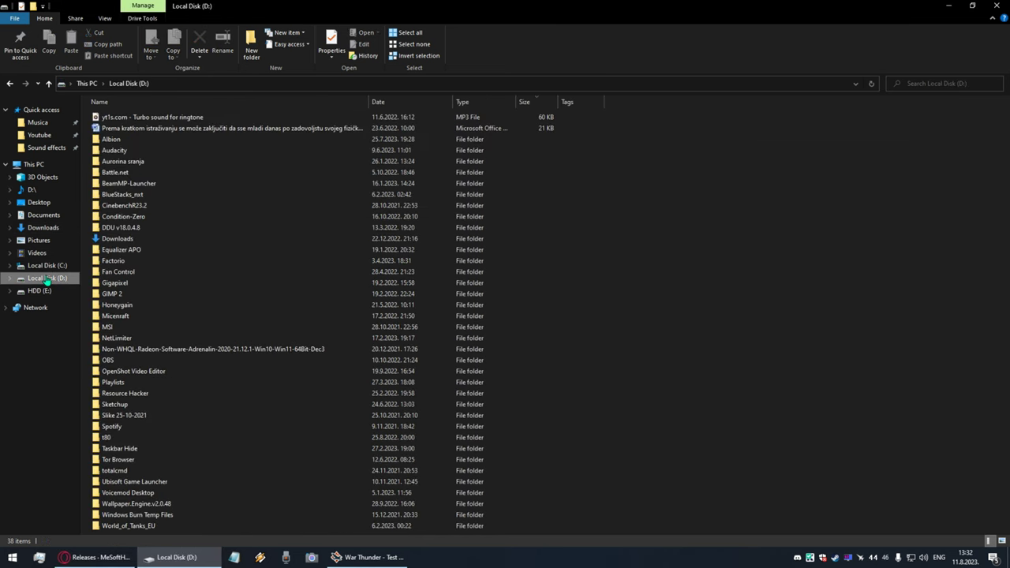
pyautogui.rightClick(678, 318)
pyautogui.click(824, 443)
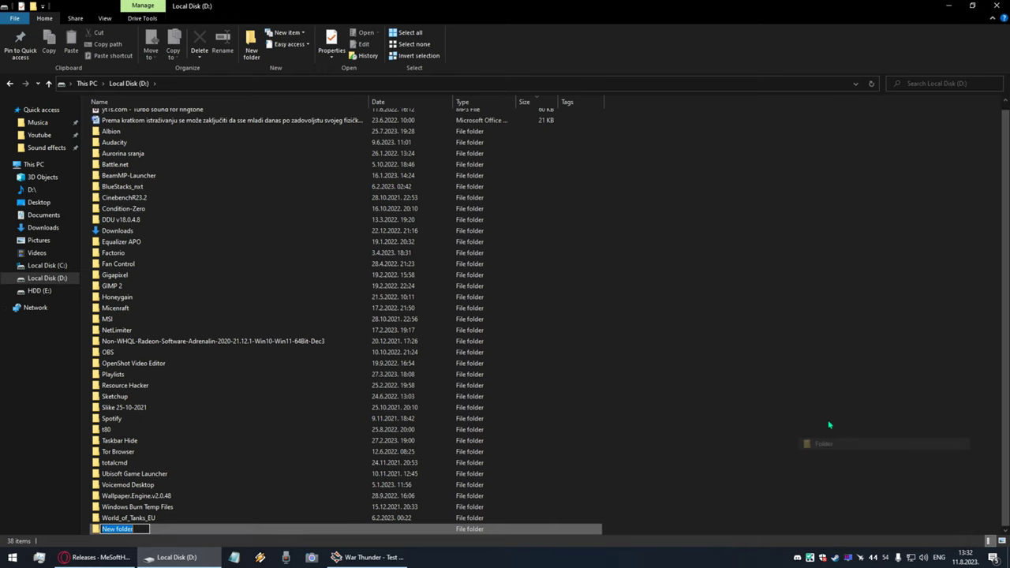
pyautogui.write('wtrti')
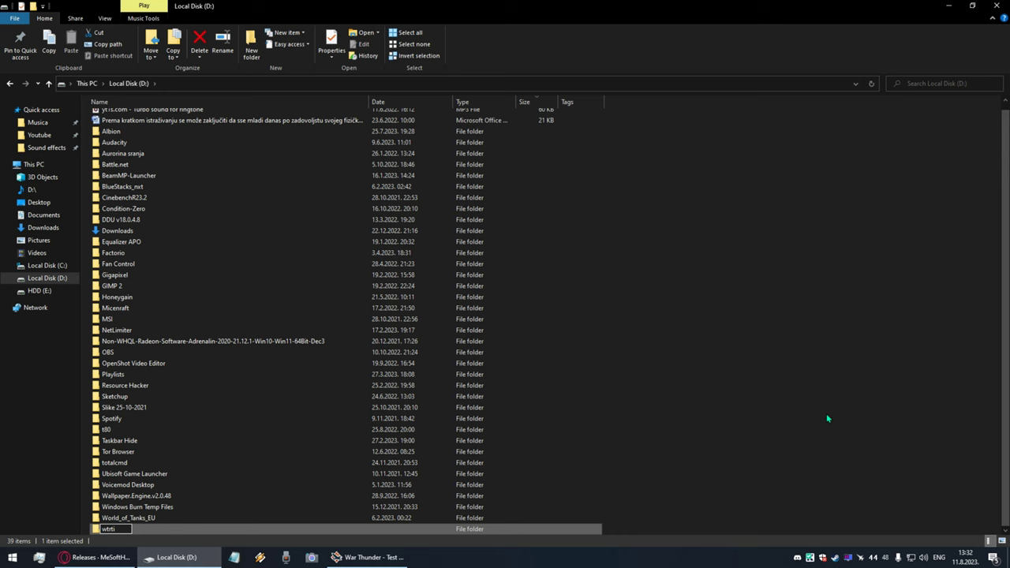
pyautogui.press('Return')
# Choose the newest WTRTI zip in Downloads for 7-Zip's Extract files.
pyautogui.click(40, 228)
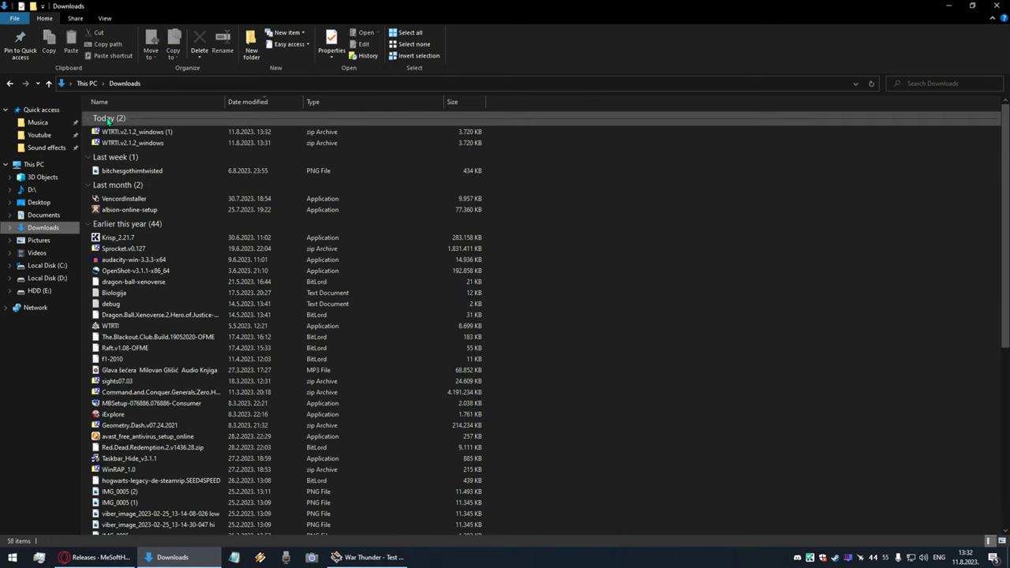
pyautogui.click(118, 132)
pyautogui.rightClick(123, 132)
pyautogui.moveTo(147, 149)
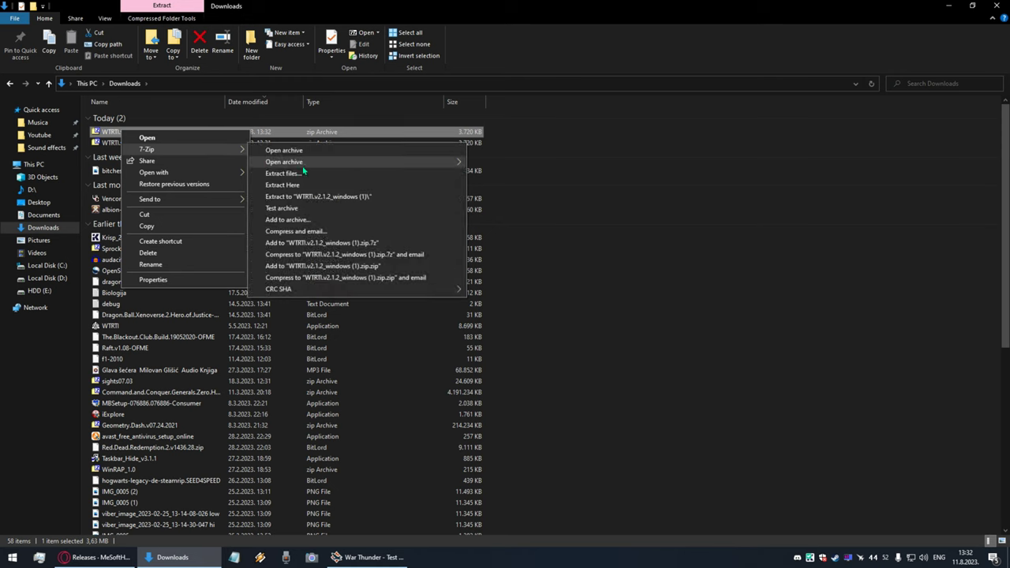
pyautogui.click(316, 176)
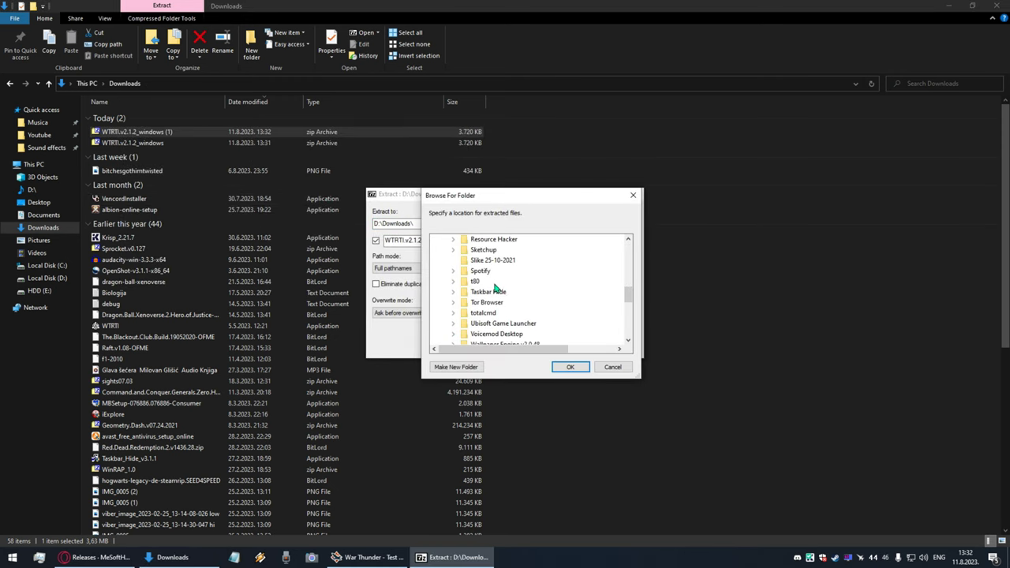
# Set D:\wtrti as the extraction destination and extract the zip.
pyautogui.doubleClick(473, 239)
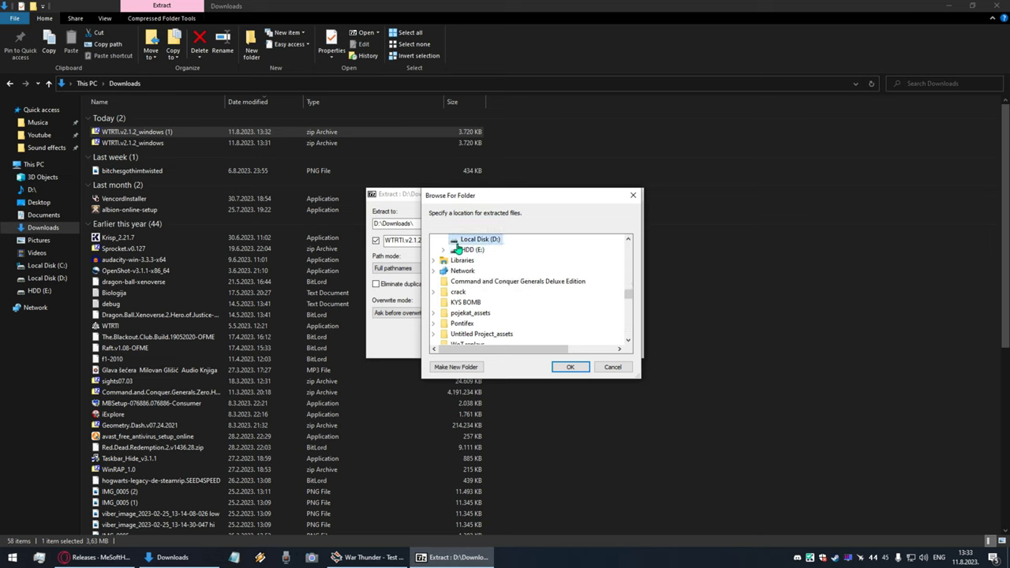
pyautogui.scroll(-1, 513, 280)
pyautogui.scroll(-2, 517, 283)
pyautogui.scroll(-1, 514, 284)
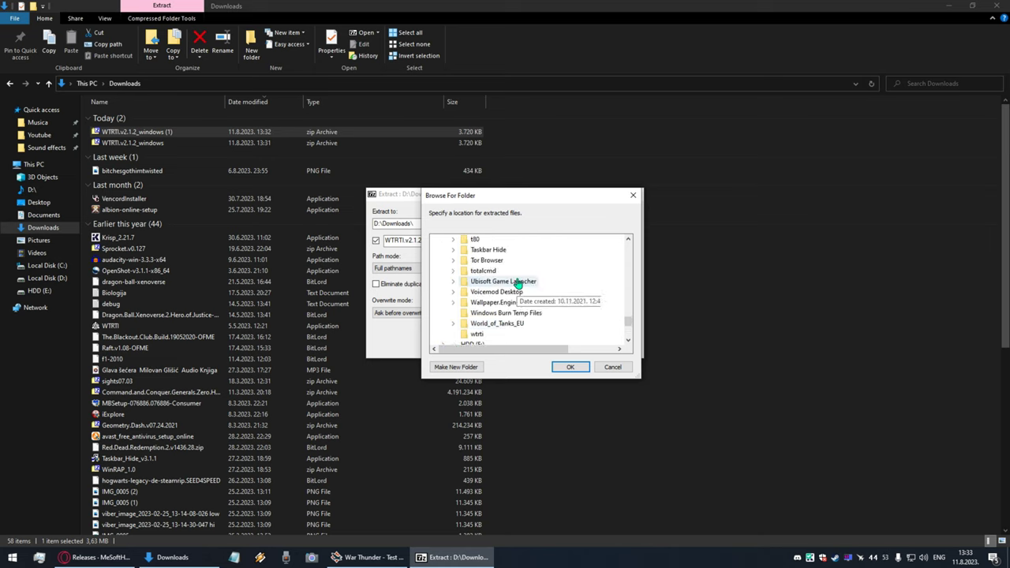
pyautogui.scroll(-2, 511, 286)
pyautogui.scroll(-1, 501, 288)
pyautogui.click(482, 292)
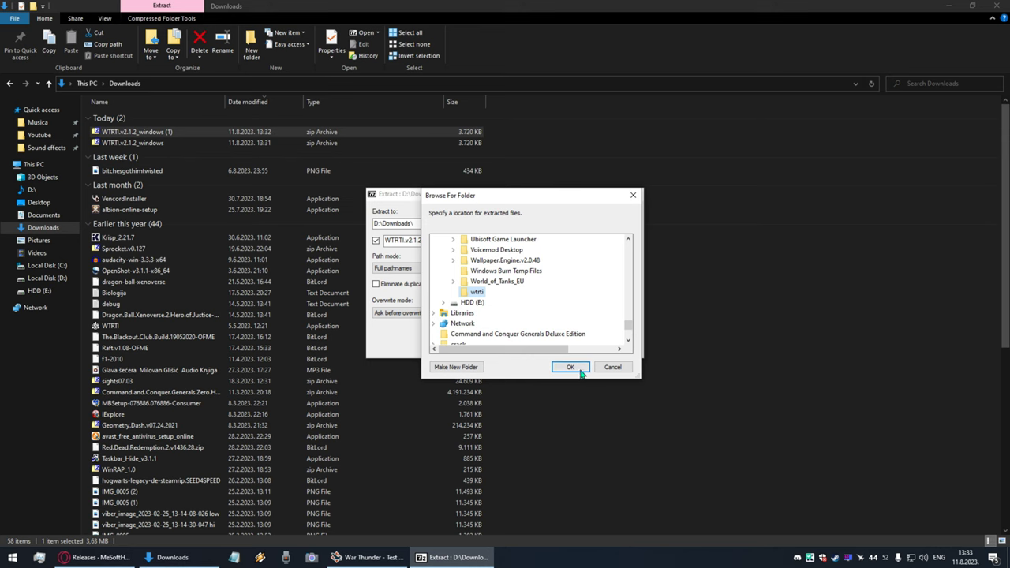
pyautogui.click(569, 367)
pyautogui.click(498, 344)
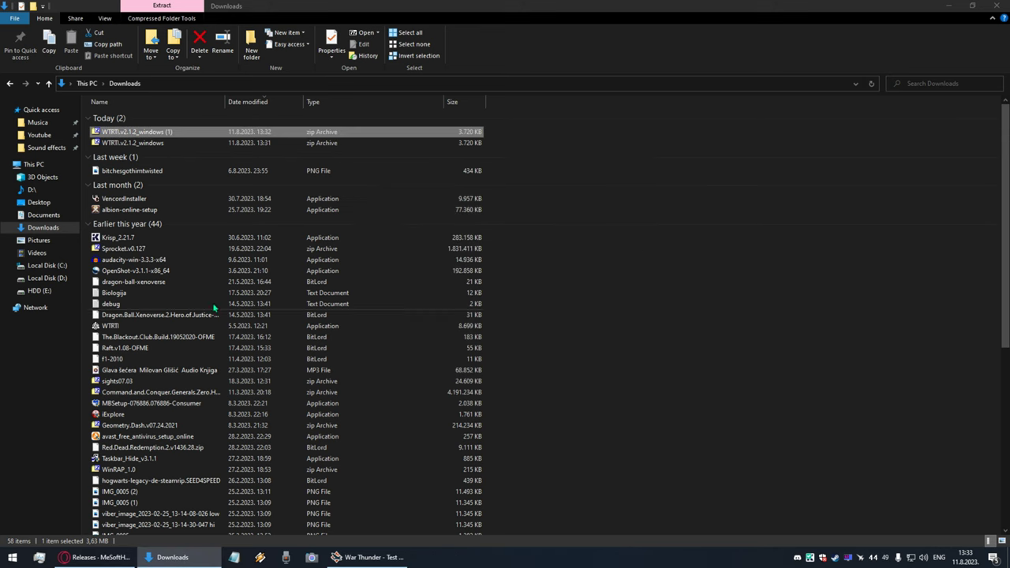
# Open D:\wtrti\WTRTI.v2.1.2_windows (1) and run WTRTI.exe.
pyautogui.click(46, 290)
pyautogui.scroll(-1, 213, 299)
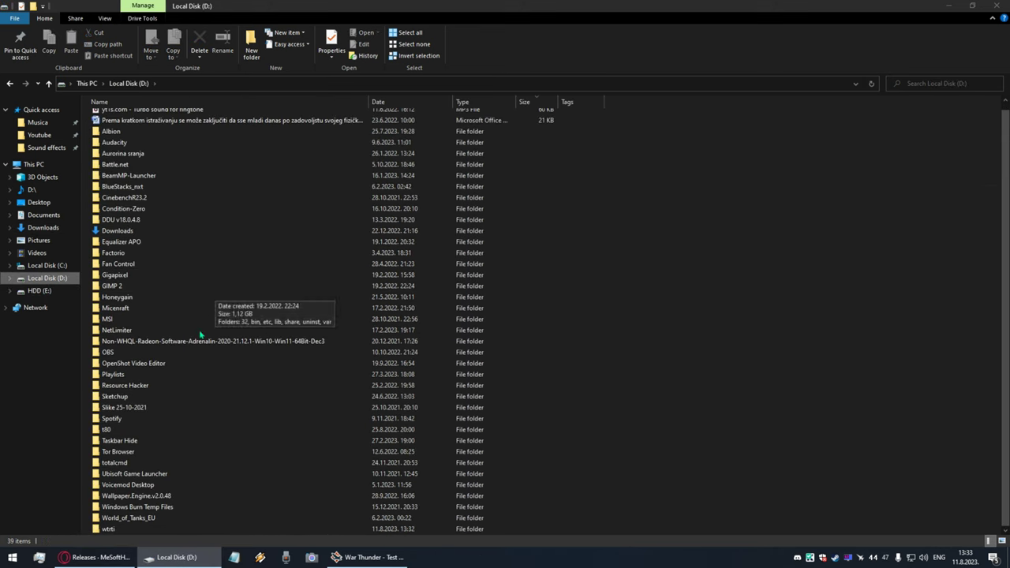
pyautogui.click(108, 530)
pyautogui.doubleClick(108, 530)
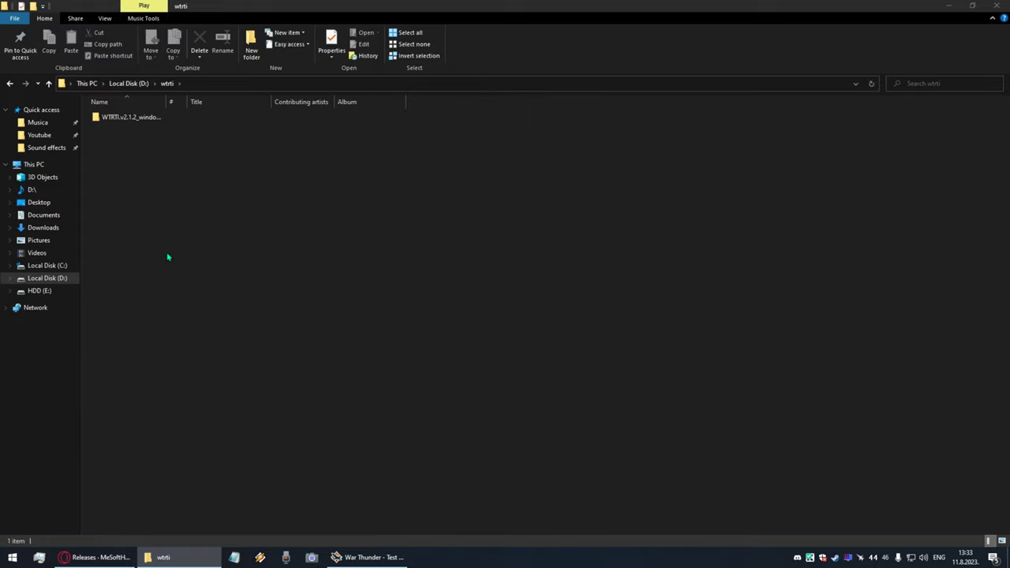
pyautogui.doubleClick(131, 116)
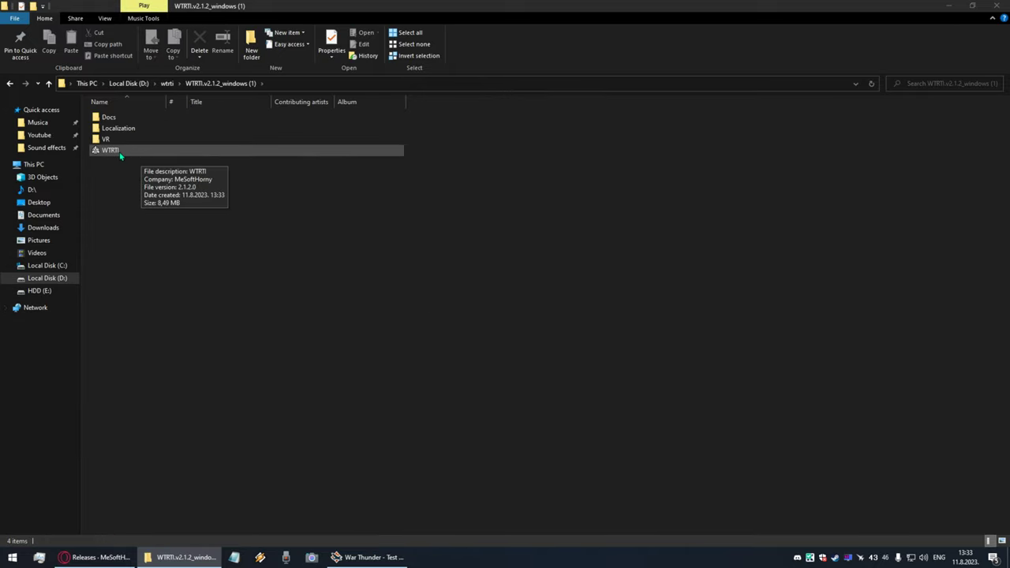
pyautogui.doubleClick(120, 154)
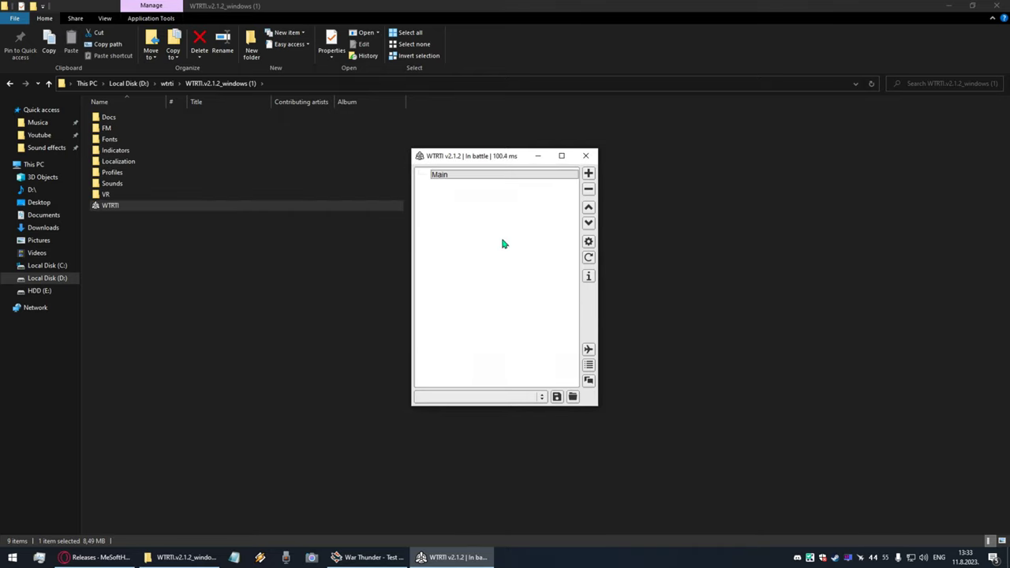
# Enable Start minimized, Minimize to notification area and Auto-load profiles, then apply.
pyautogui.click(588, 242)
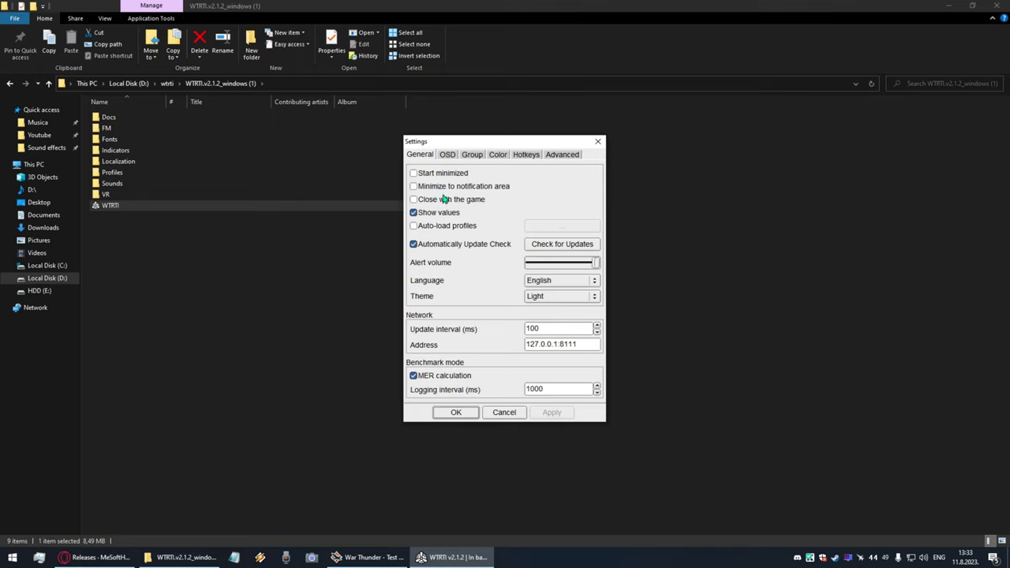
pyautogui.click(434, 173)
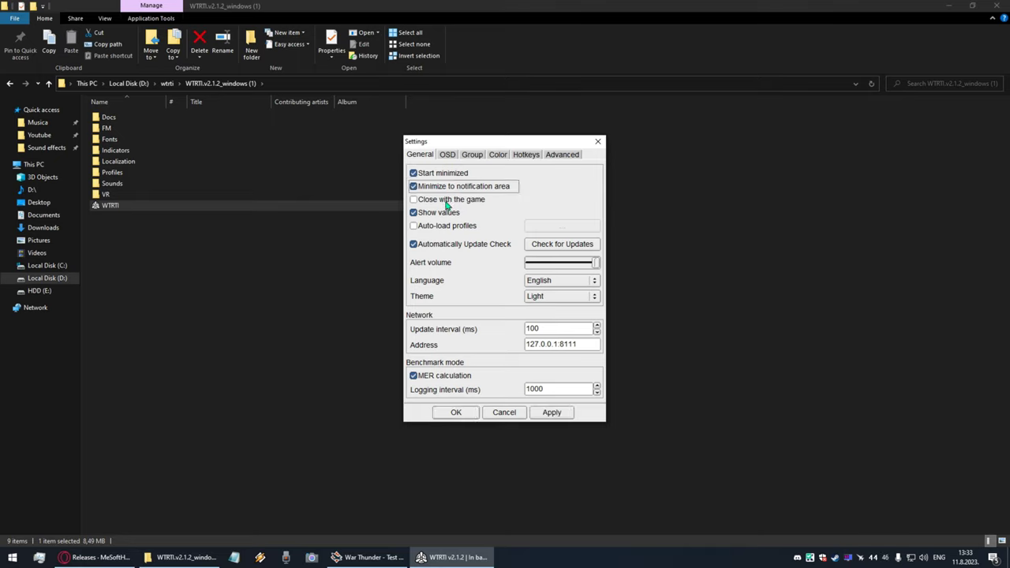
pyautogui.click(442, 202)
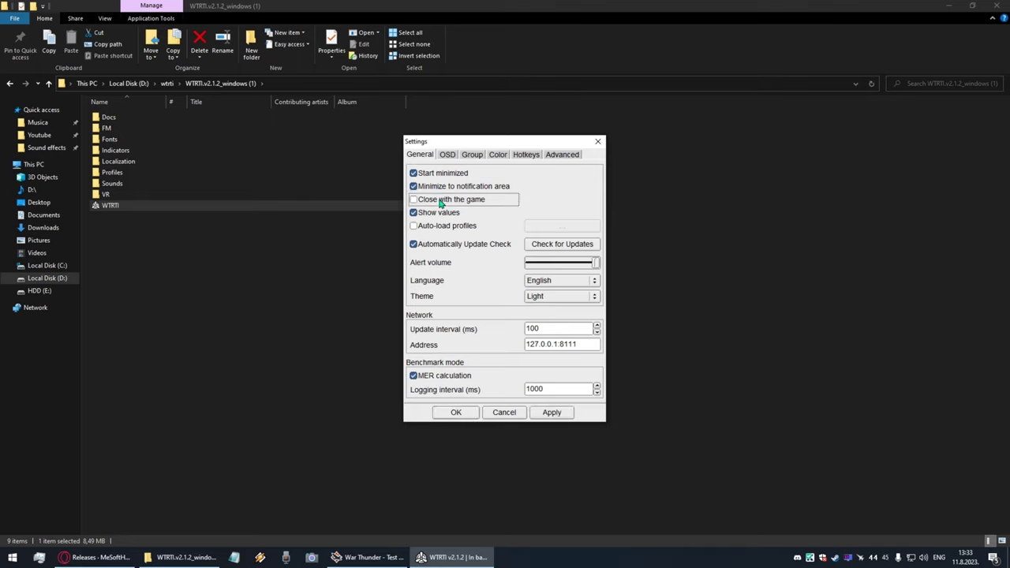
pyautogui.click(436, 227)
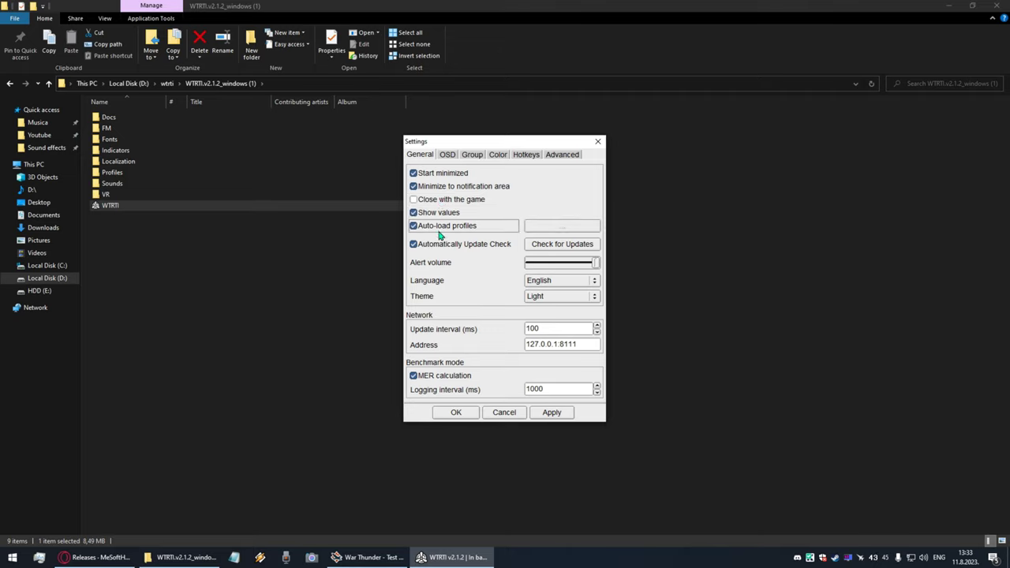
pyautogui.click(552, 412)
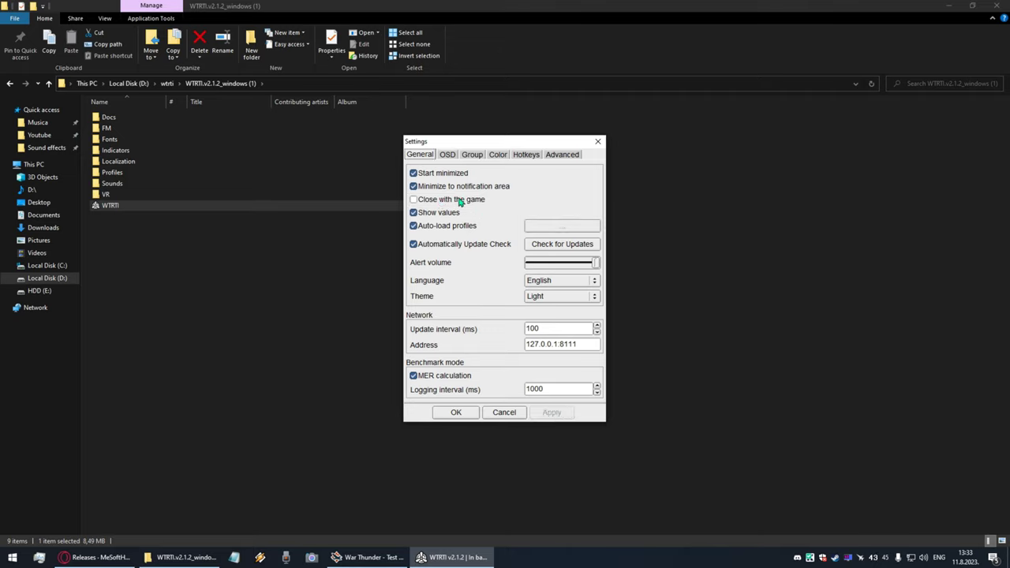
# Set OSD Type to RTSS and enable Hide unavailable indicators, then apply.
pyautogui.click(448, 155)
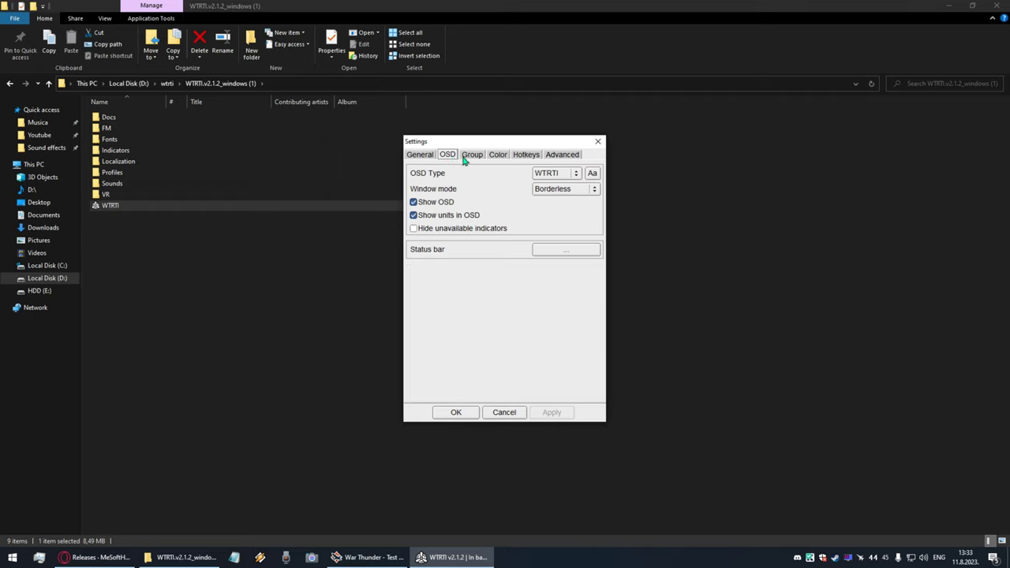
pyautogui.click(554, 177)
pyautogui.click(559, 163)
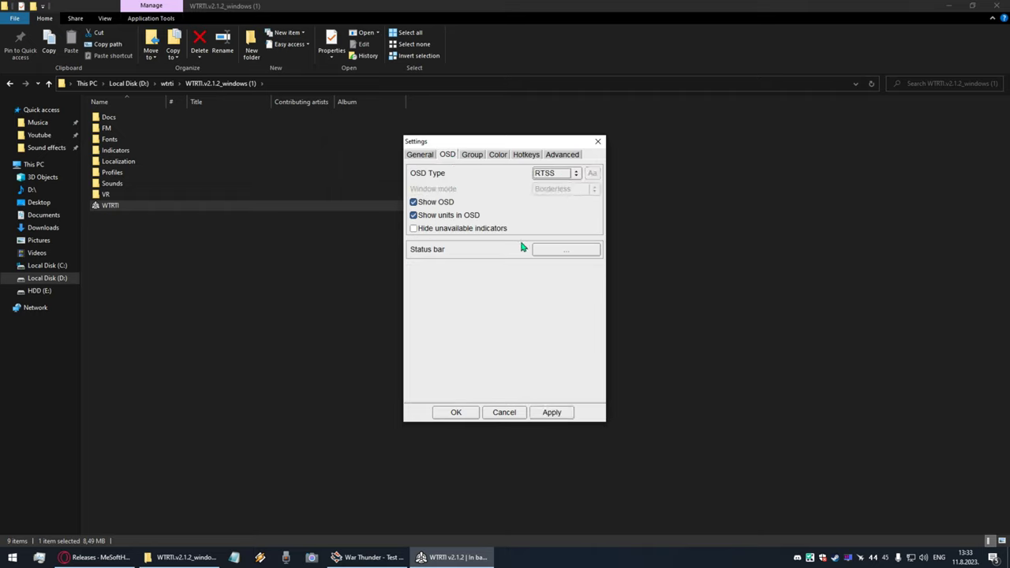
pyautogui.click(551, 411)
pyautogui.click(479, 230)
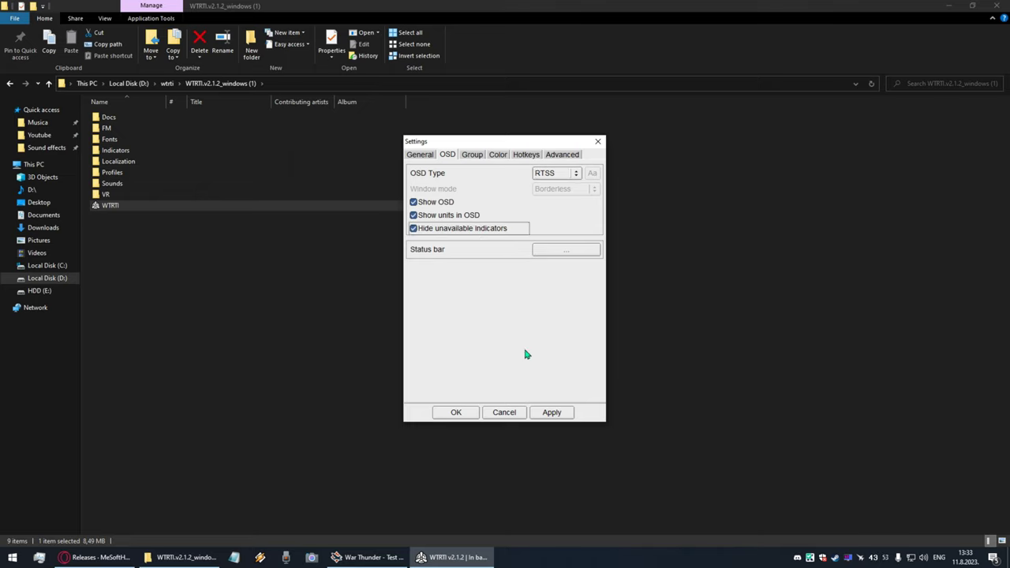
pyautogui.click(558, 413)
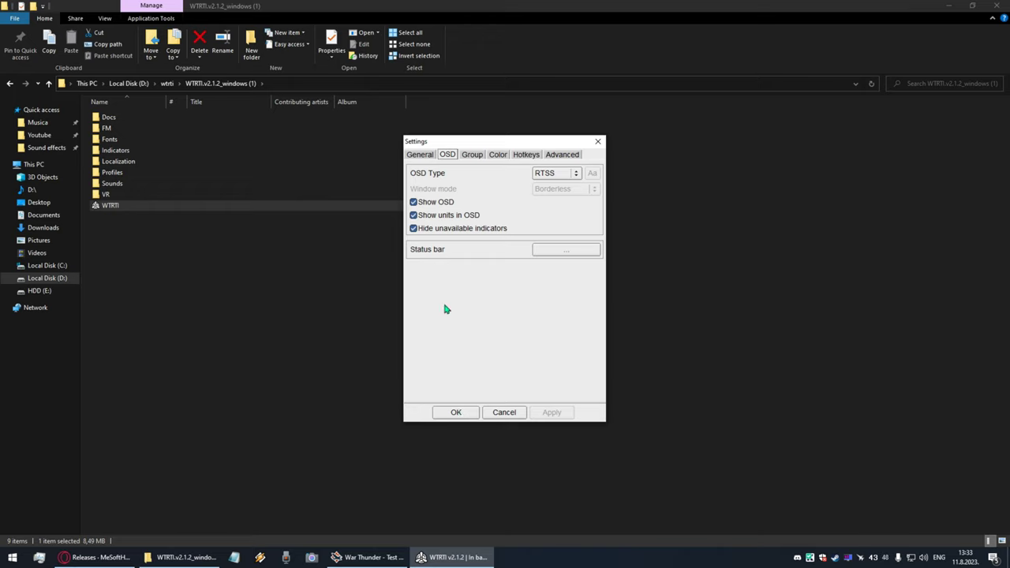
# Add the RPM and Roll angle, deg indicators to the Main list.
pyautogui.click(455, 412)
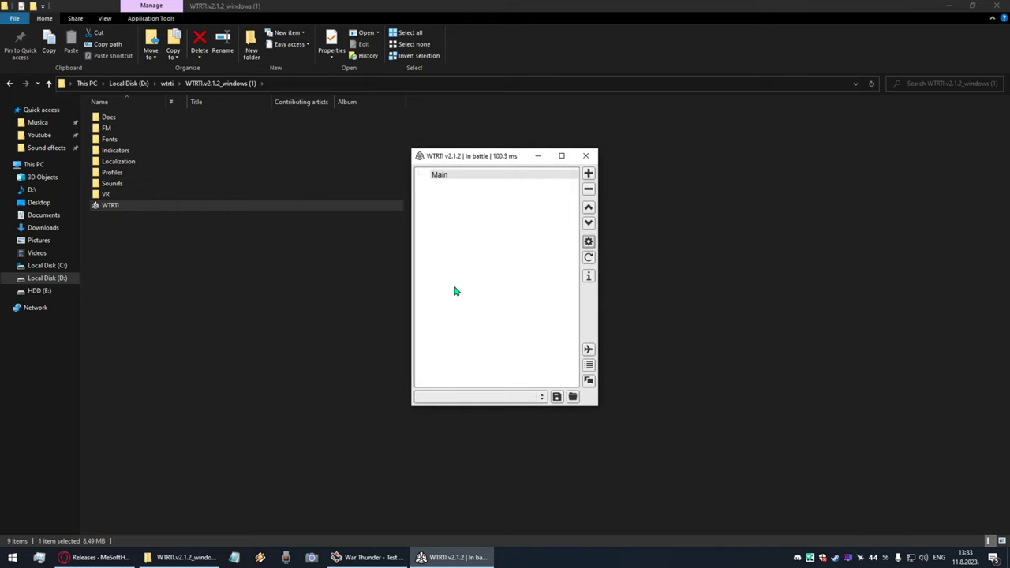
pyautogui.click(588, 175)
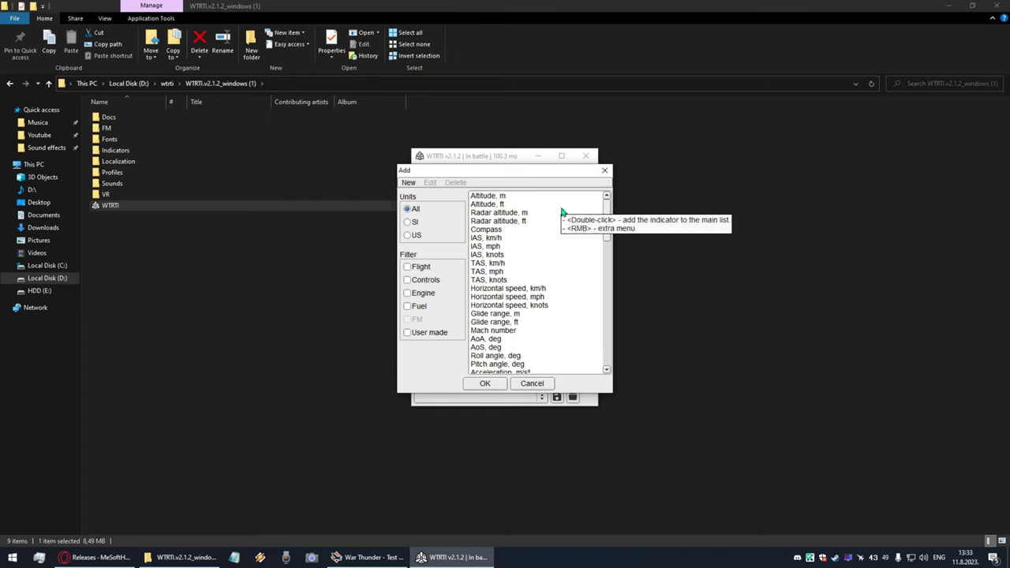
pyautogui.click(409, 224)
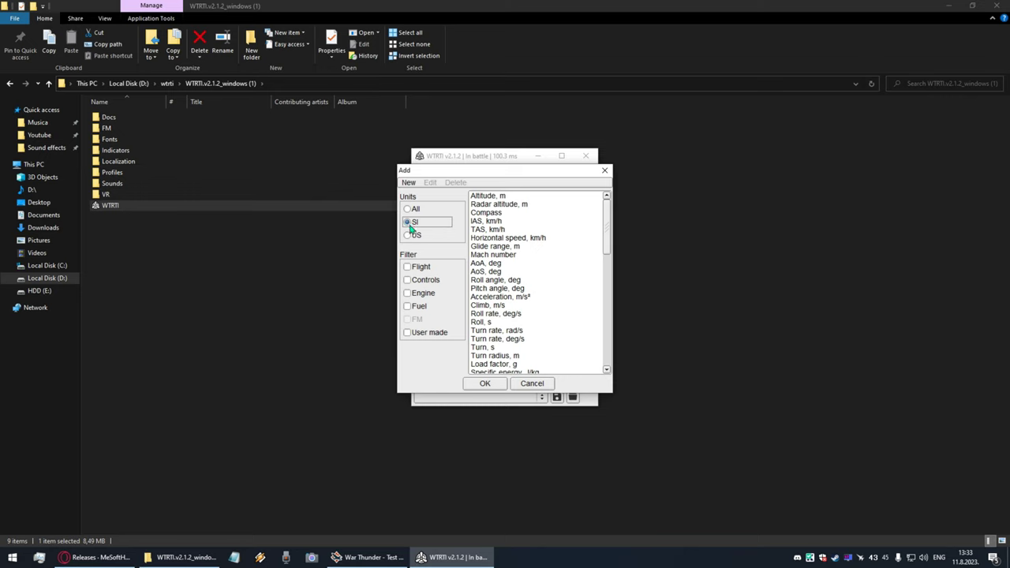
pyautogui.moveTo(608, 220); pyautogui.dragTo(608, 328)
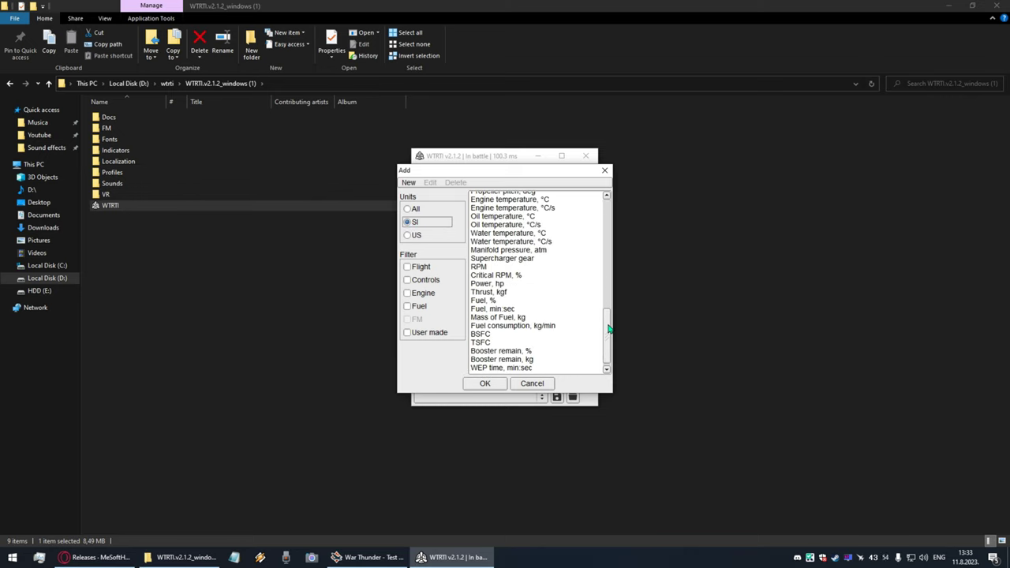
pyautogui.click(487, 268)
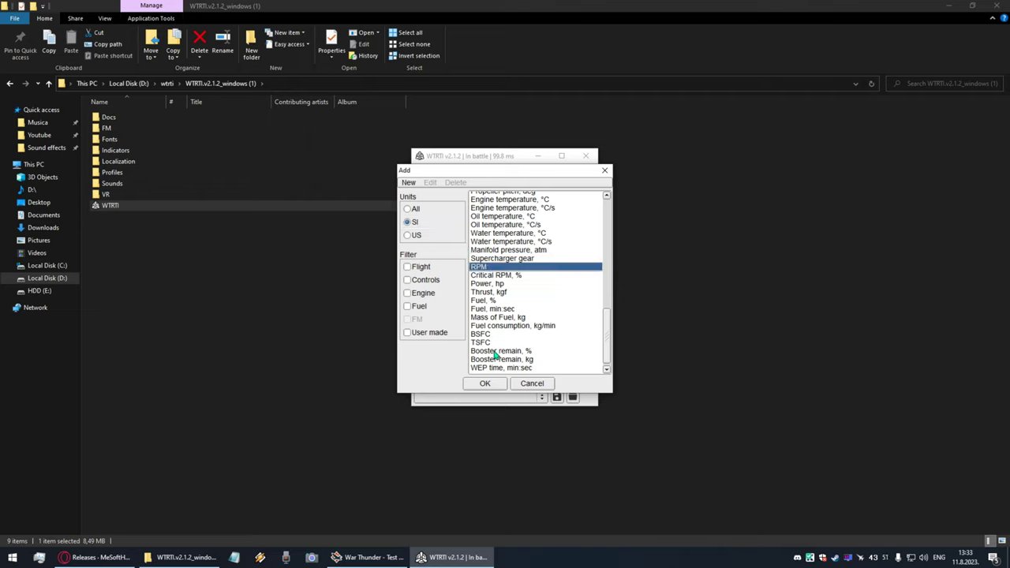
pyautogui.click(485, 384)
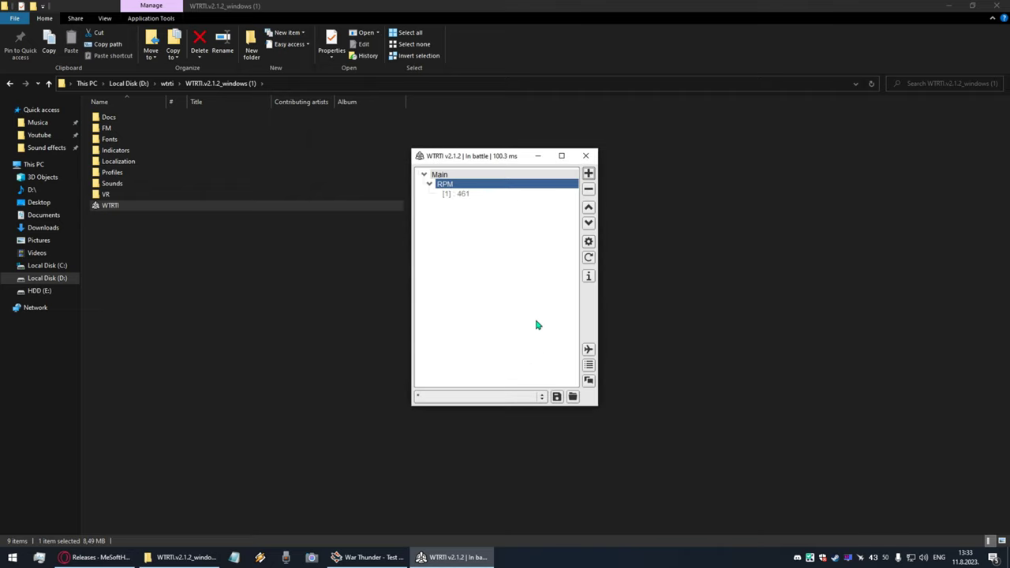
pyautogui.click(591, 175)
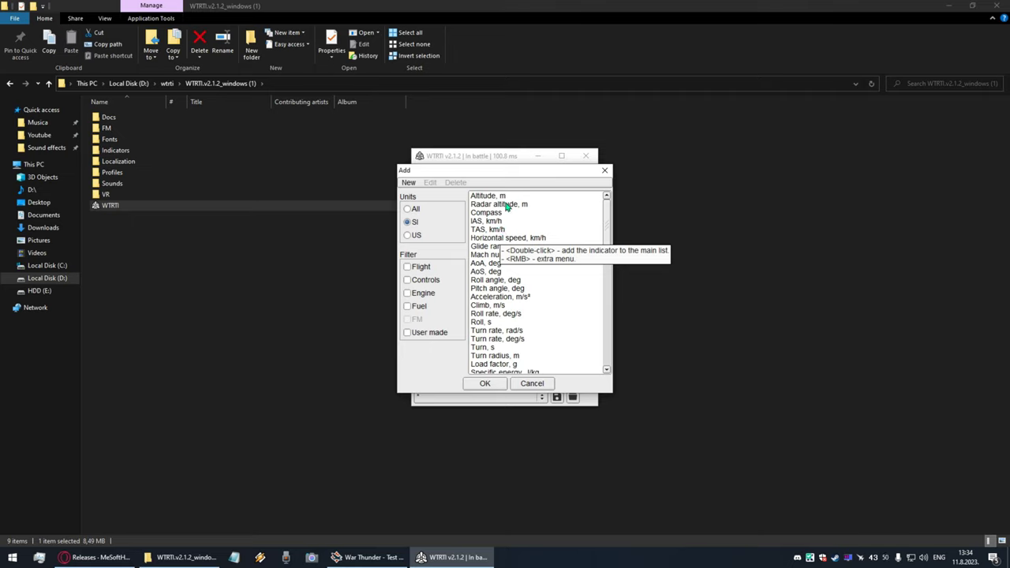
pyautogui.click(502, 281)
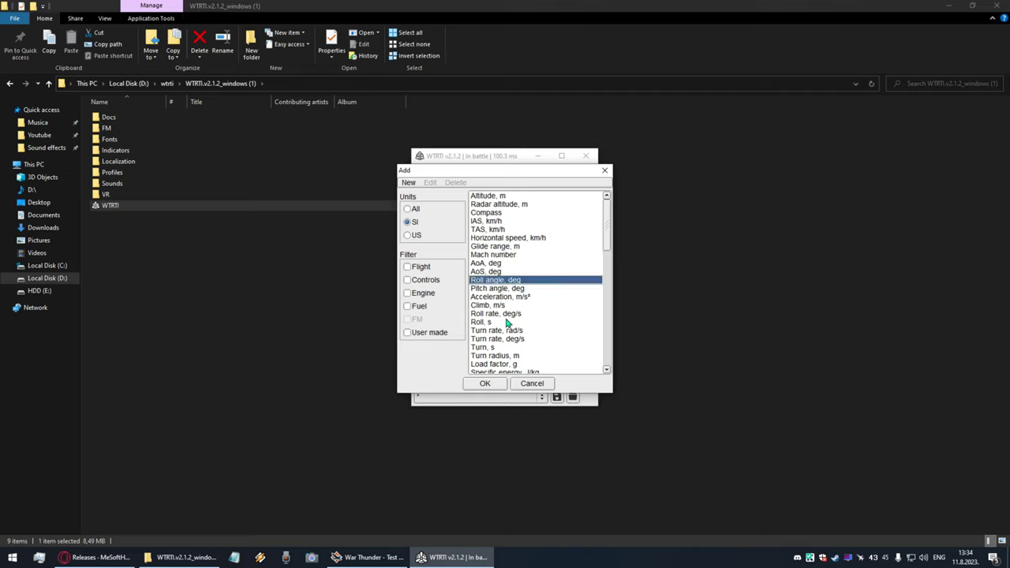
pyautogui.click(488, 383)
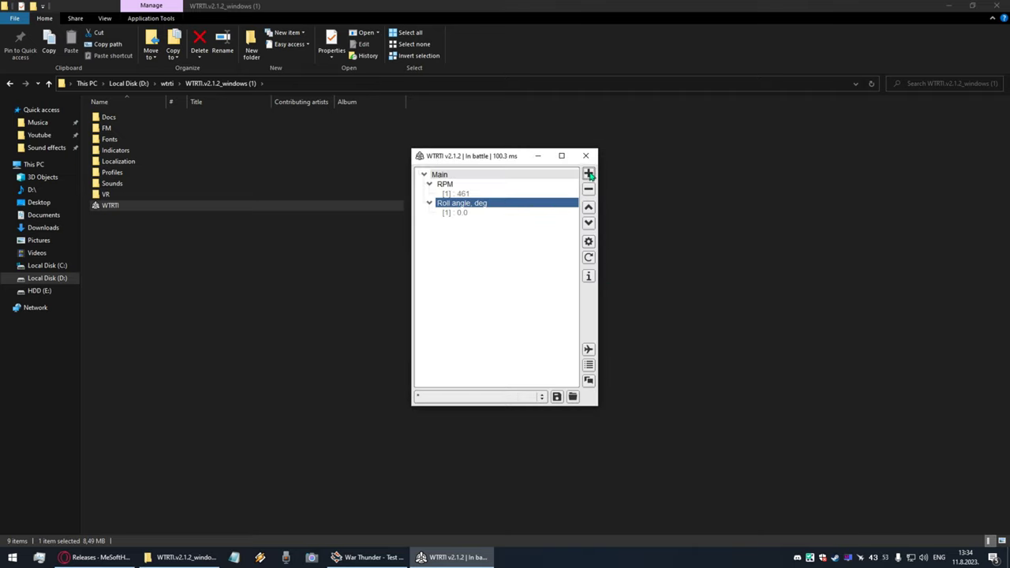
# Add the Climb, m/s and WEP remain, min:sec indicators to the Main list.
pyautogui.click(589, 174)
pyautogui.scroll(-1, 512, 294)
pyautogui.scroll(-1, 521, 294)
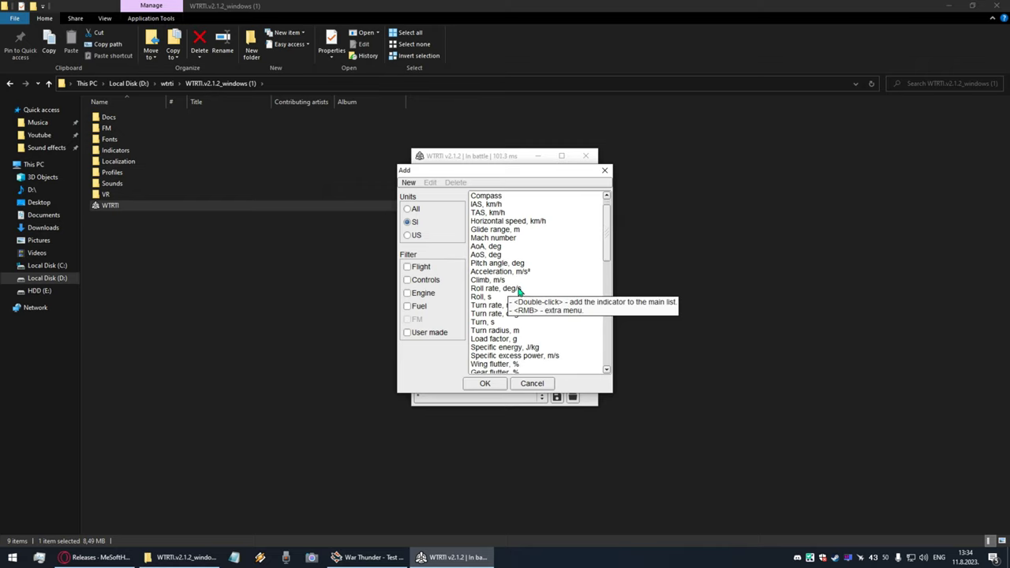
pyautogui.click(516, 279)
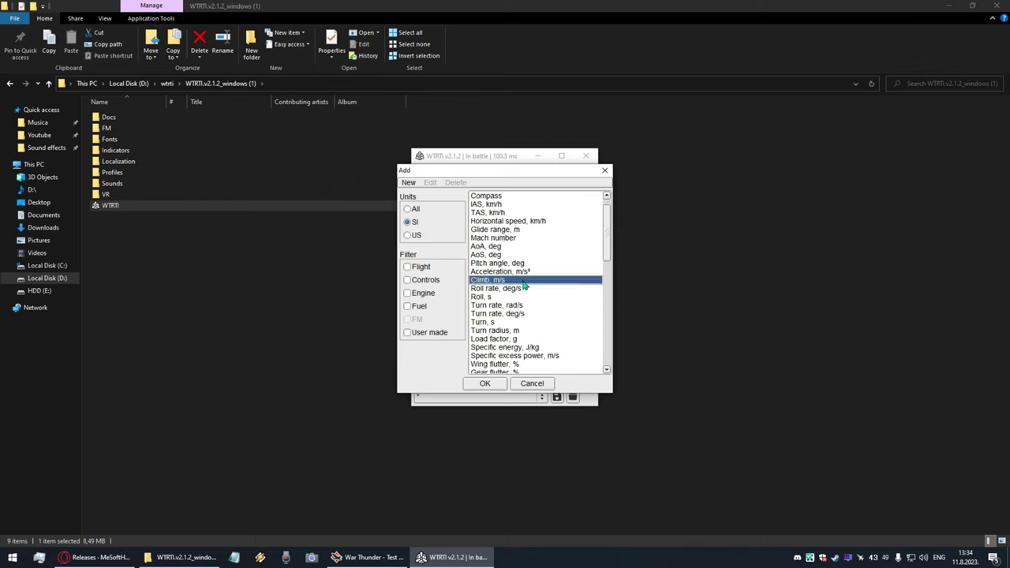
pyautogui.click(485, 384)
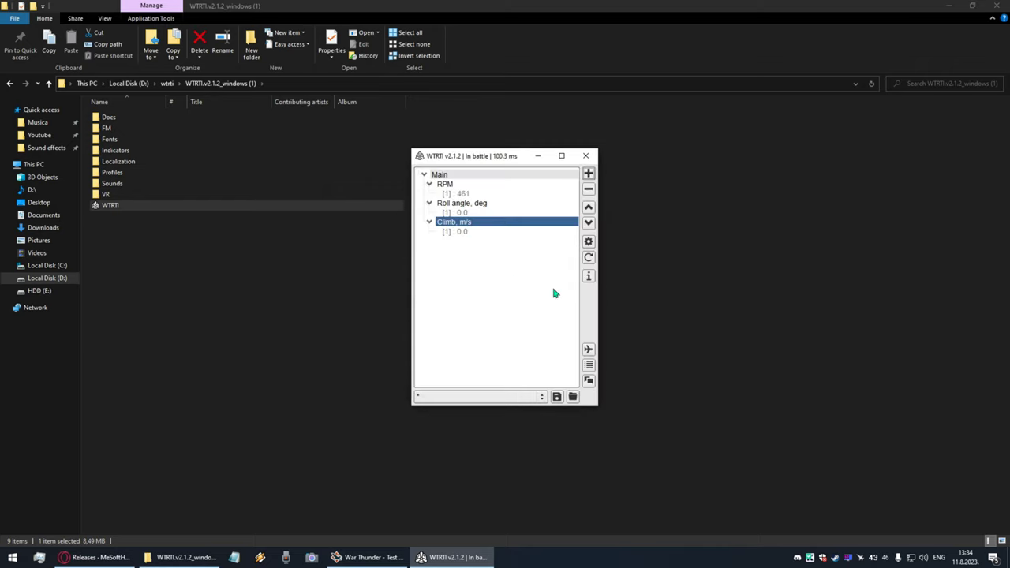
pyautogui.click(590, 174)
pyautogui.scroll(-10, 527, 276)
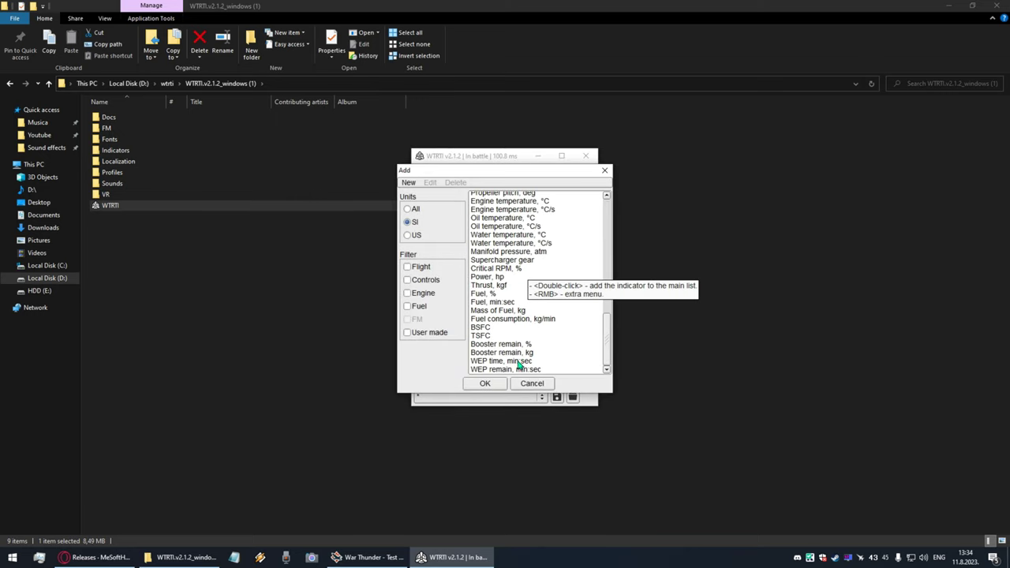
pyautogui.click(514, 370)
pyautogui.click(498, 384)
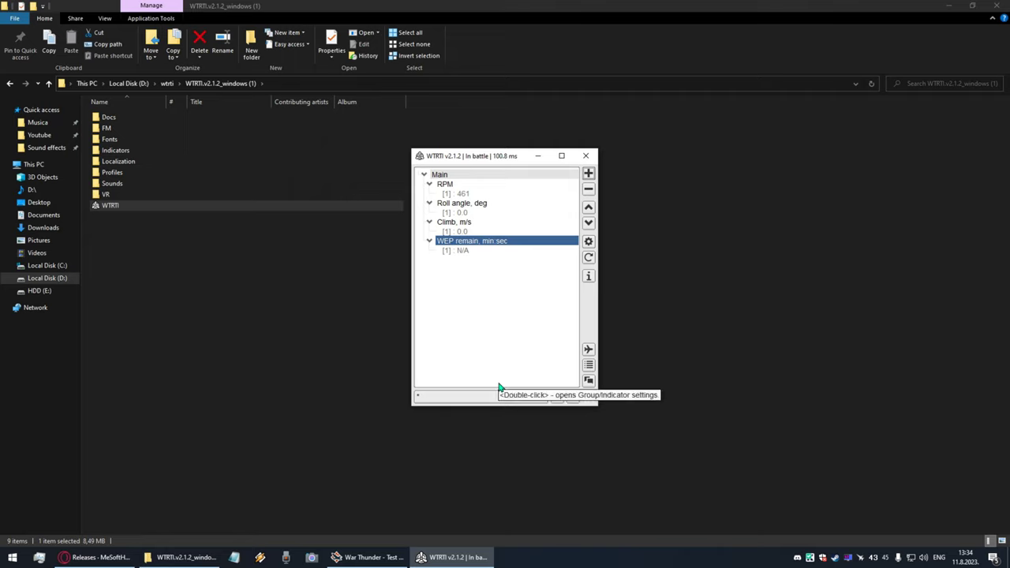
pyautogui.click(525, 344)
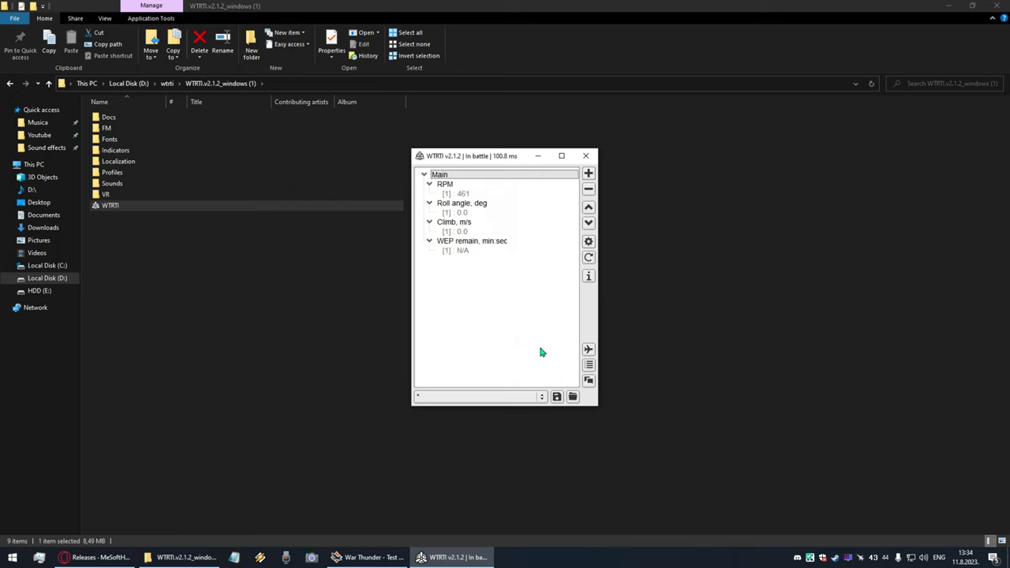
# Save the indicator profile as 'profile' in D:\wtrti.
pyautogui.click(556, 397)
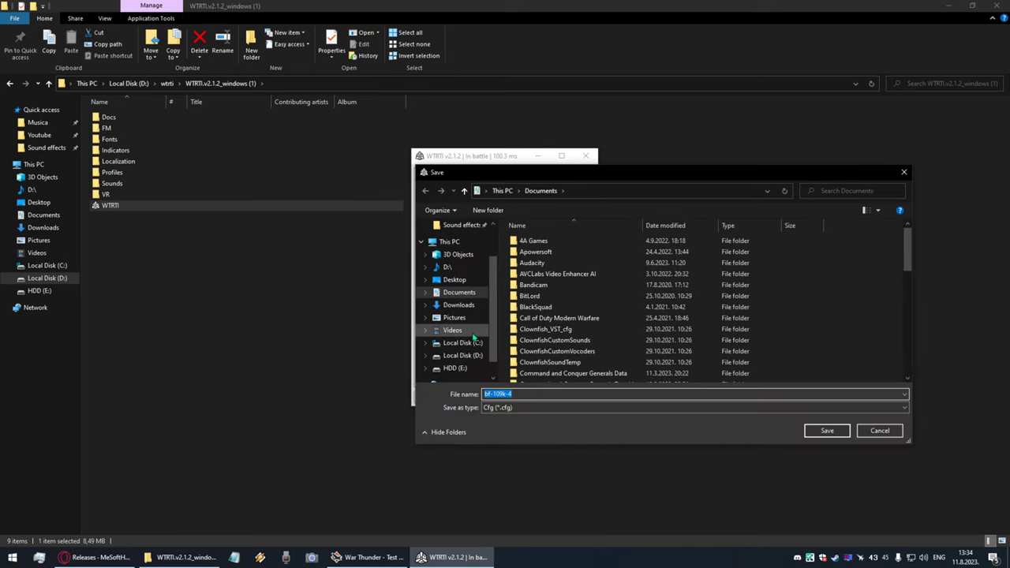
pyautogui.click(460, 356)
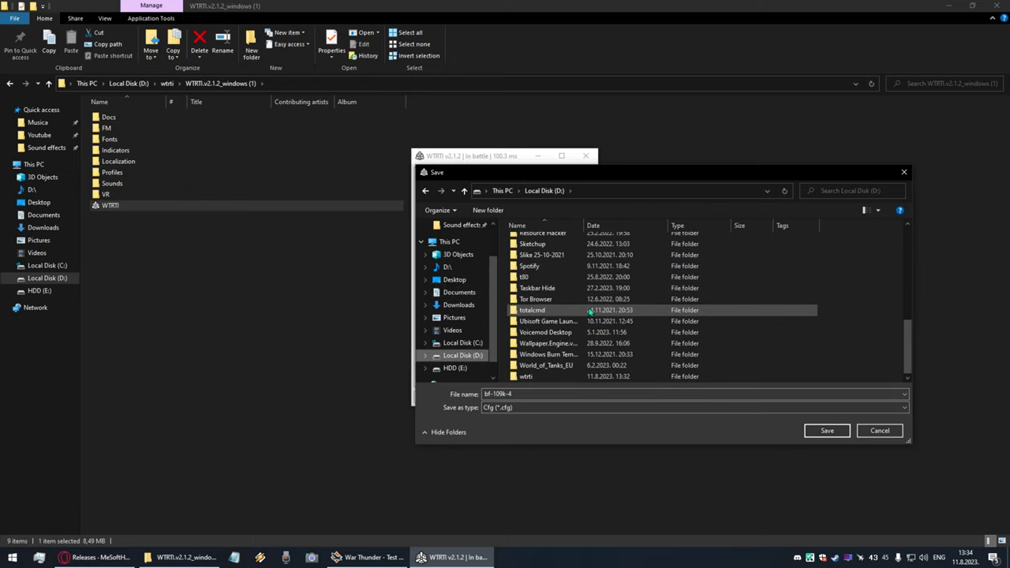
pyautogui.doubleClick(557, 376)
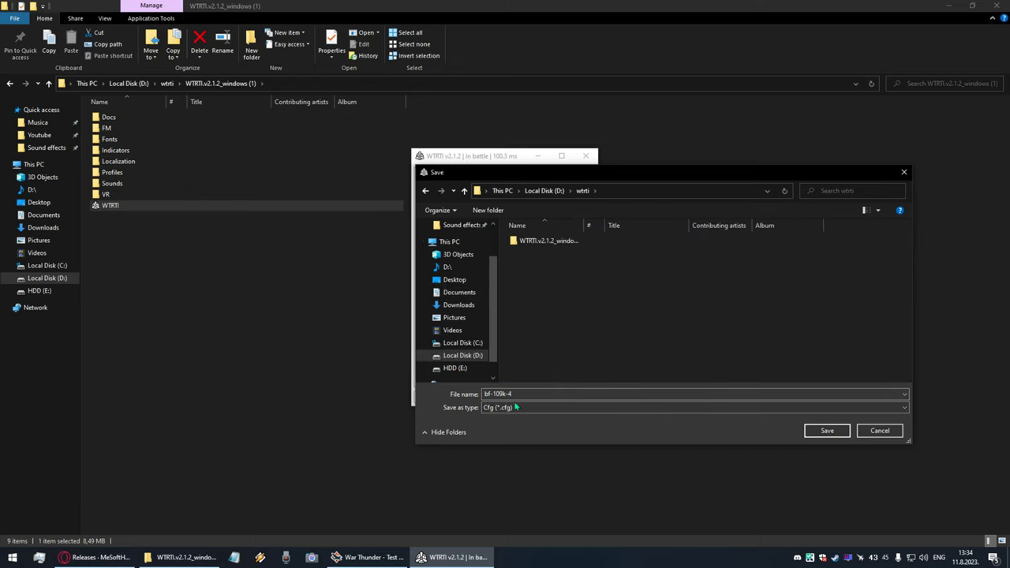
pyautogui.click(534, 392)
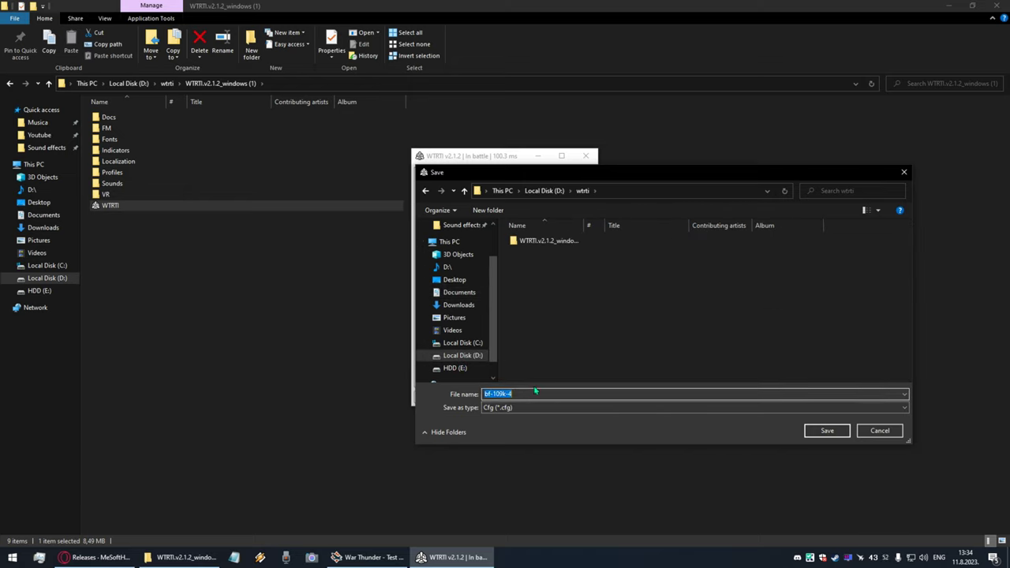
pyautogui.write('profile')
pyautogui.click(827, 430)
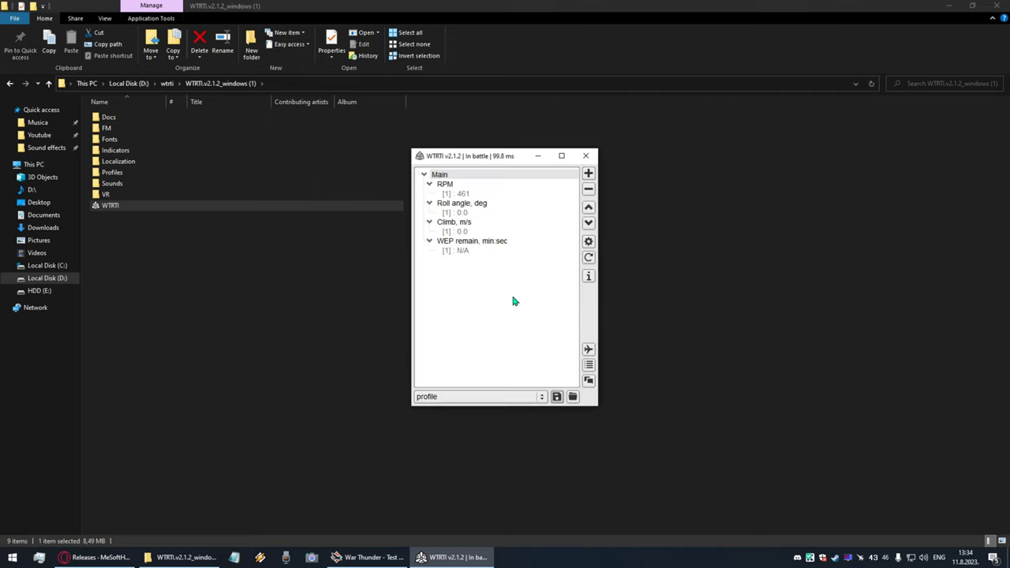
# Check the RivaTuner Statistics Server settings, close it, and return to War Thunder.
pyautogui.click(847, 557)
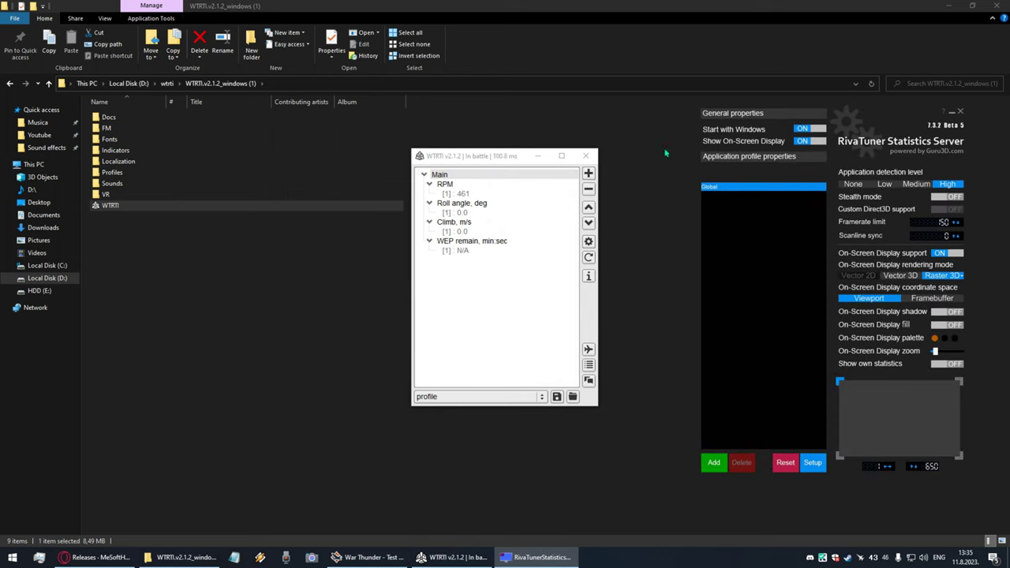
pyautogui.click(949, 113)
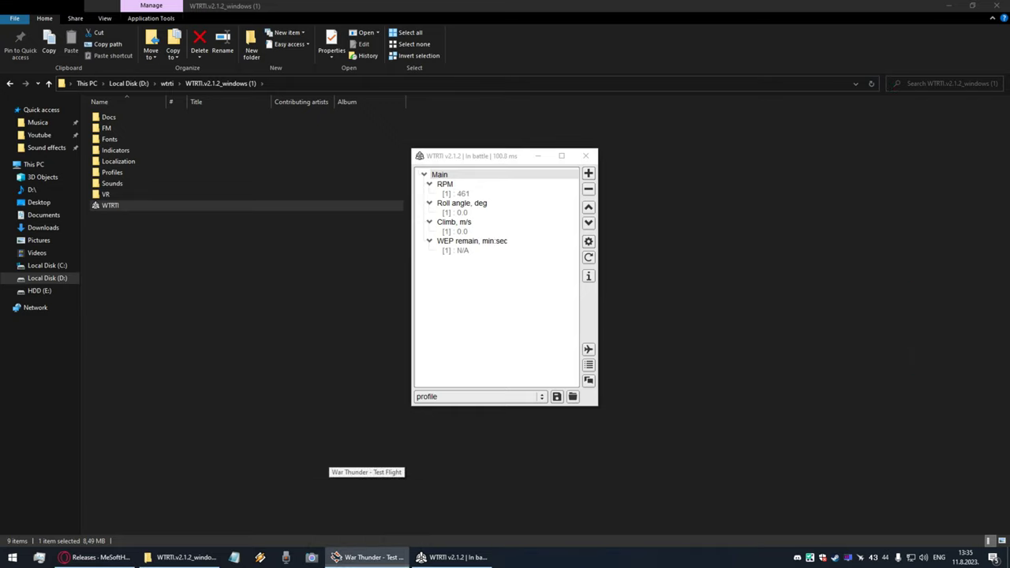
pyautogui.click(370, 557)
# Resume the test flight, engage WEP and take off, viewing the plane from the side.
pyautogui.click(504, 195)
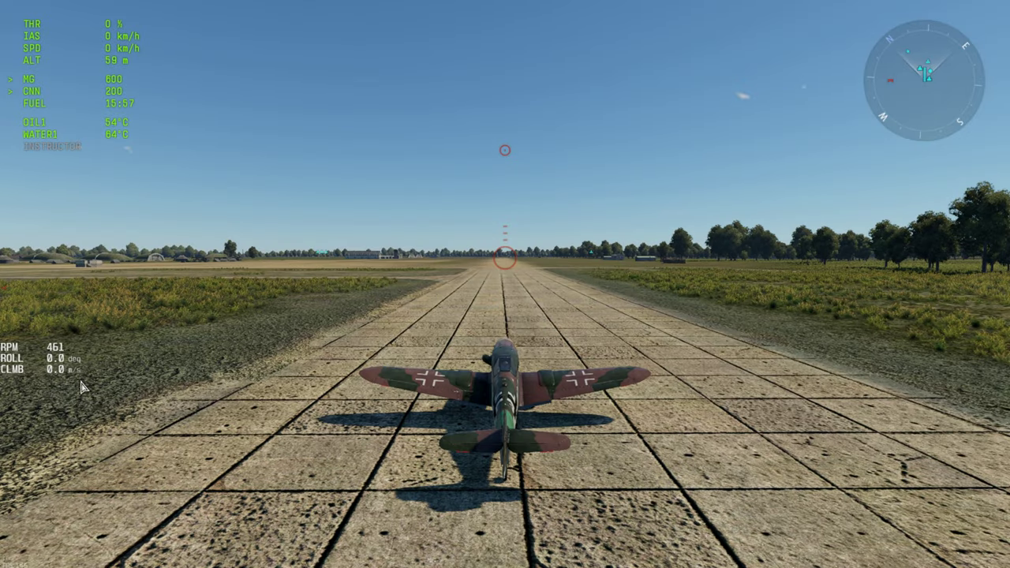
pyautogui.press('w')
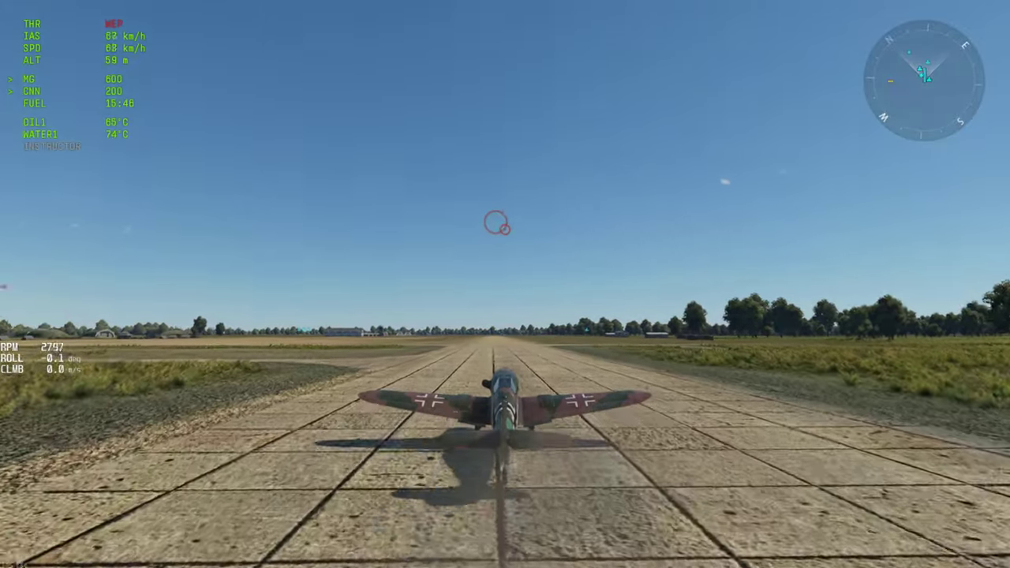
pyautogui.click(496, 222)
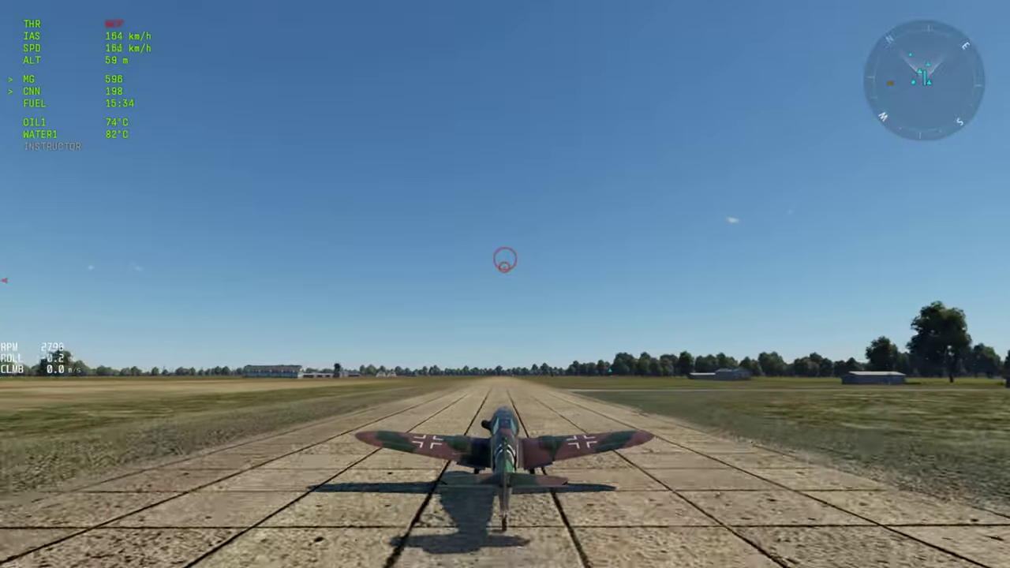
pyautogui.press('c')
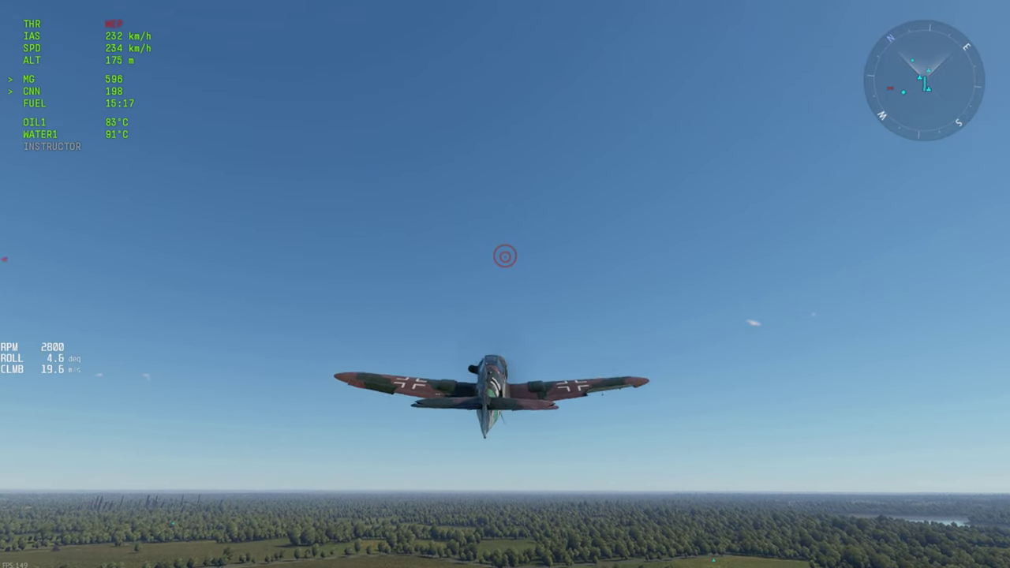
# Pause, switch to the desktop and back, and return to the hangar.
pyautogui.press('Escape')
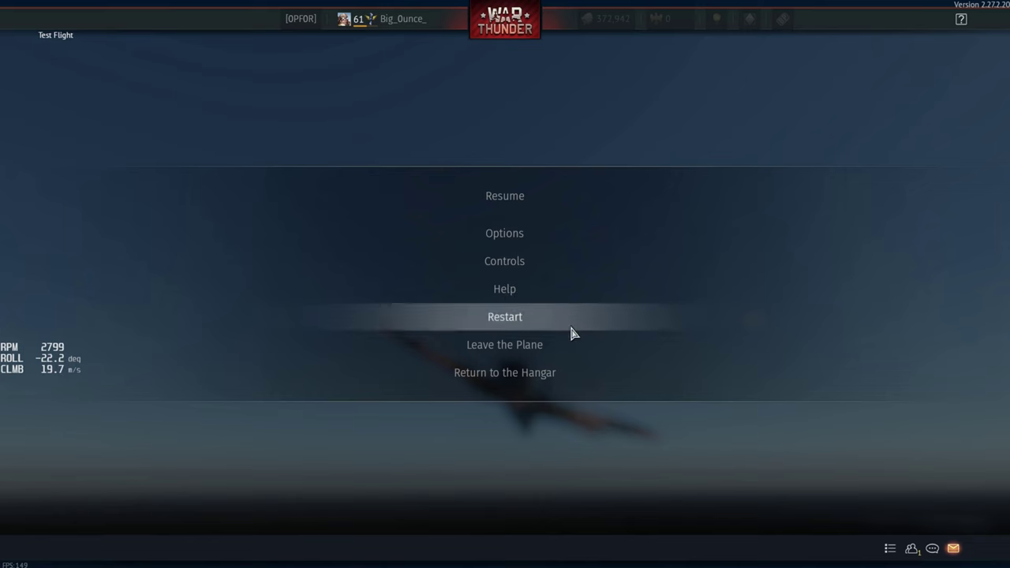
pyautogui.press('super')
pyautogui.press('super')
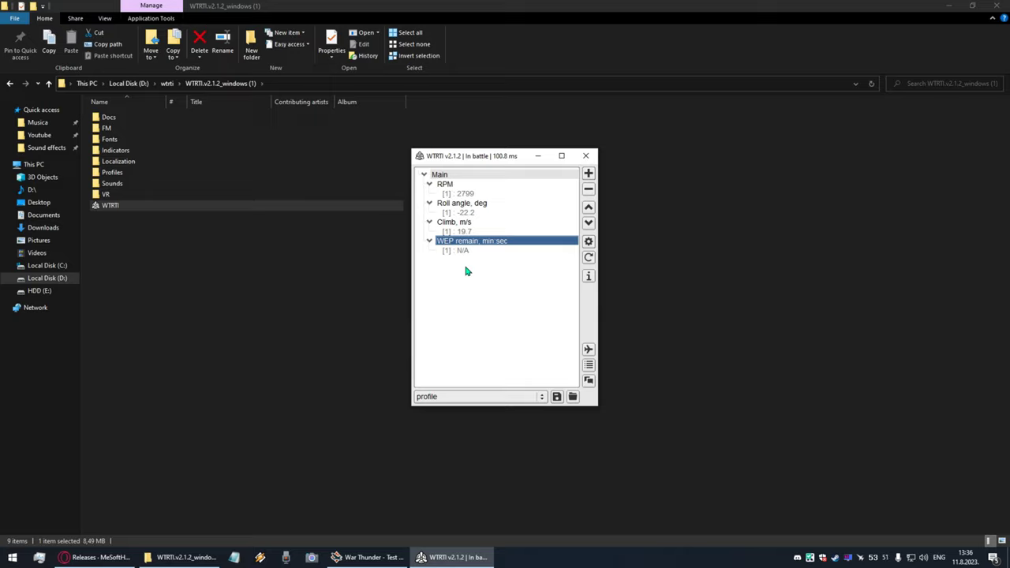
pyautogui.click(330, 559)
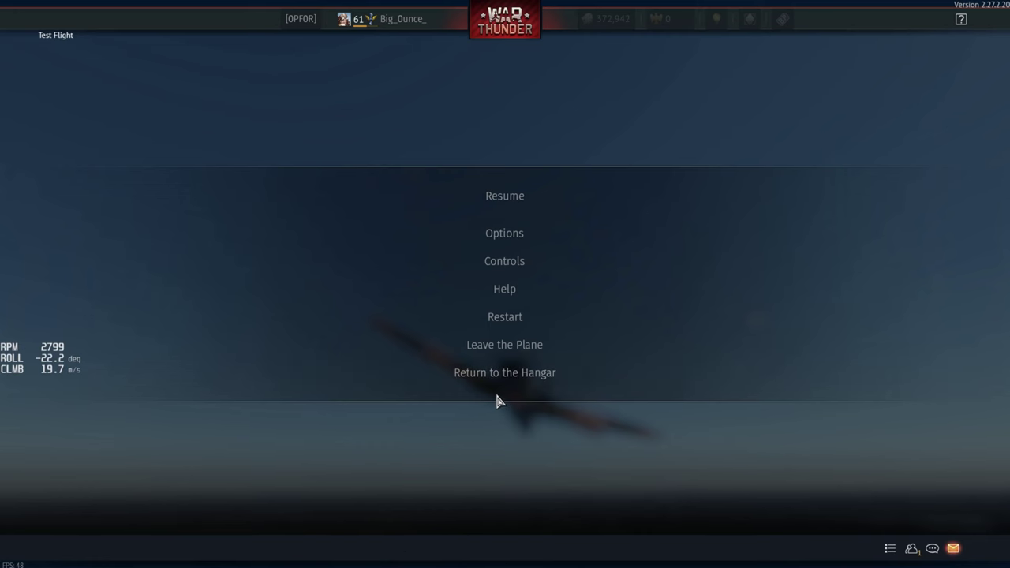
pyautogui.click(489, 370)
pyautogui.click(483, 303)
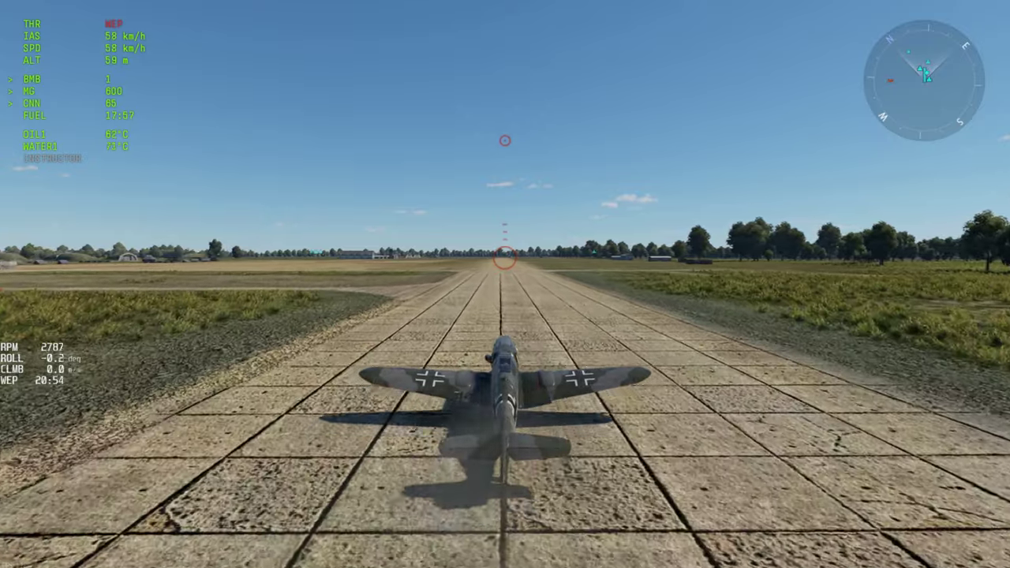
# Fly a new takeoff toggling WEP off and on, then pause and head back to the hangar.
pyautogui.press('s')
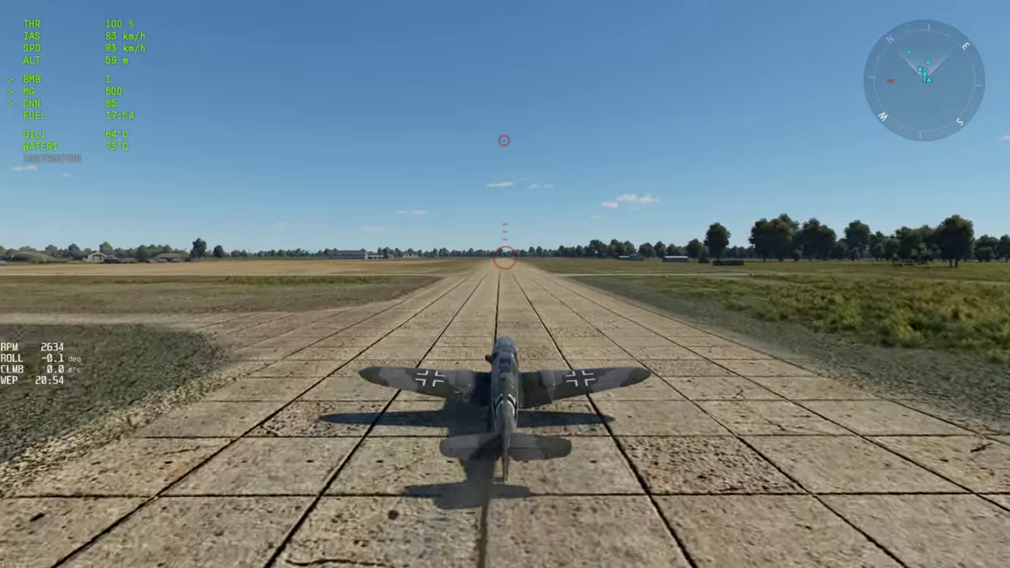
pyautogui.press('w')
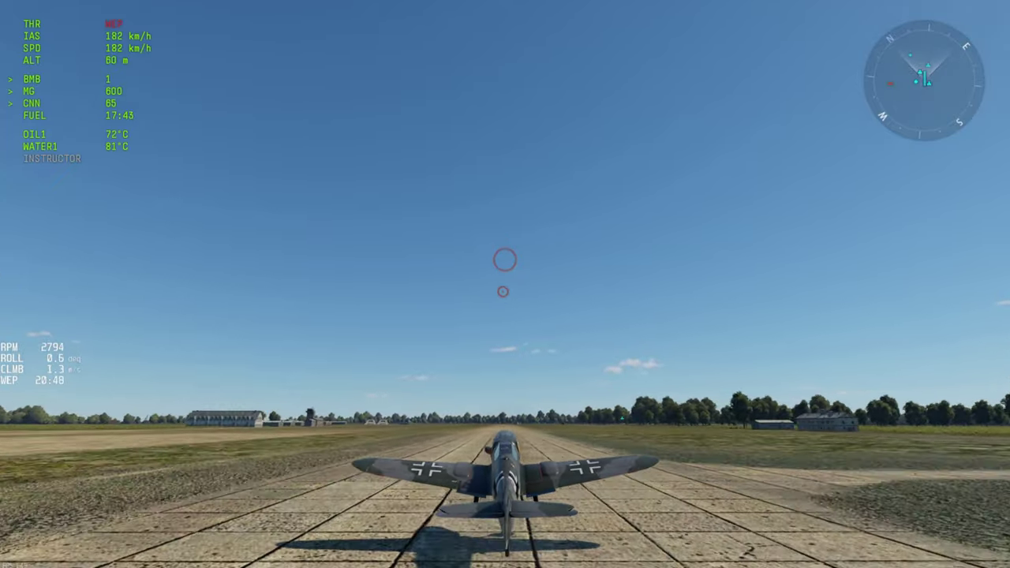
pyautogui.press('Escape')
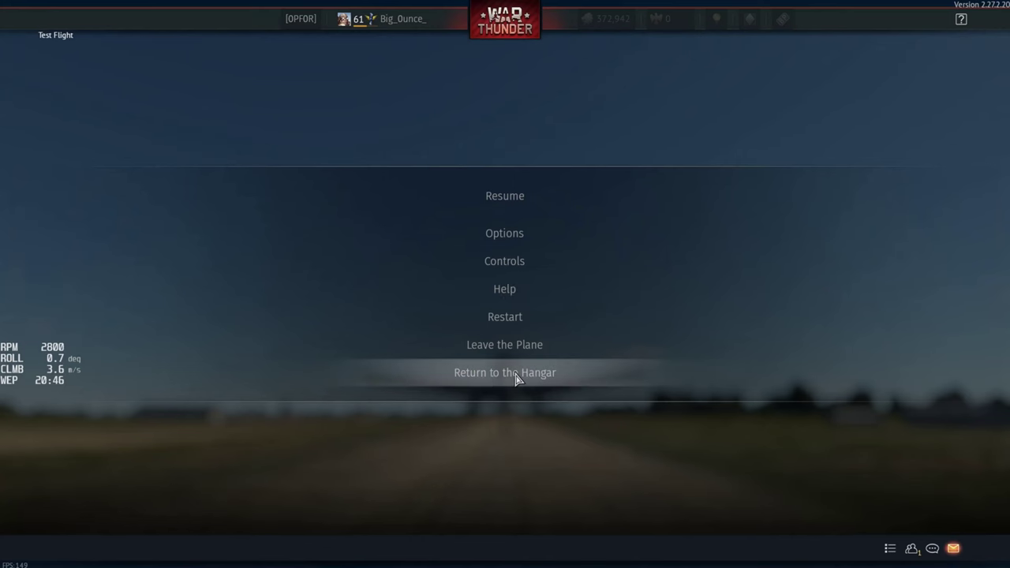
pyautogui.click(516, 372)
# Leave File Explorer and return to the YouTube bomber video tab in Opera.
pyautogui.press('super')
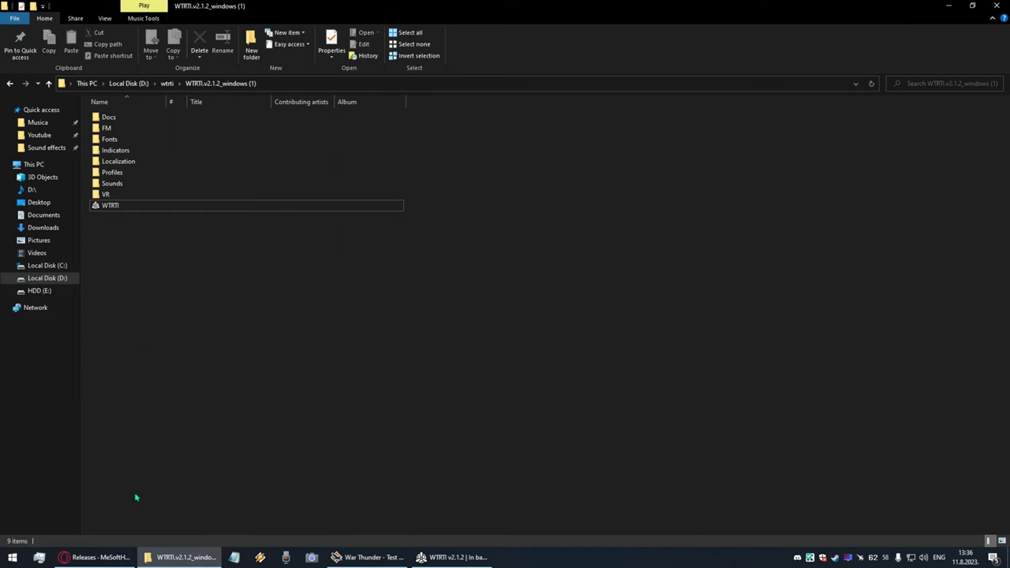
pyautogui.click(93, 562)
pyautogui.click(193, 8)
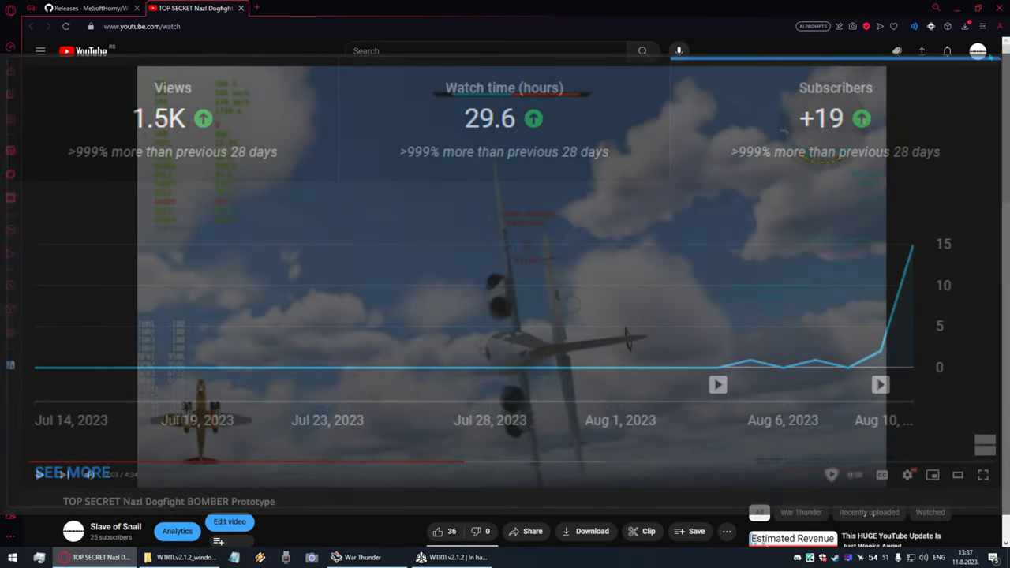
# Open the YouTube profile avatar menu showing channel and YouTube Studio links.
pyautogui.click(978, 51)
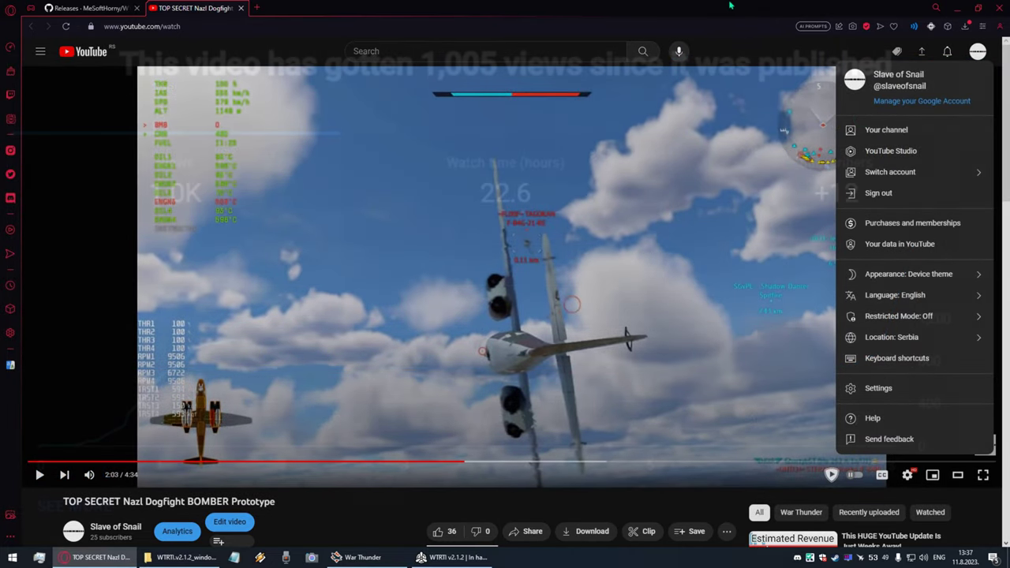